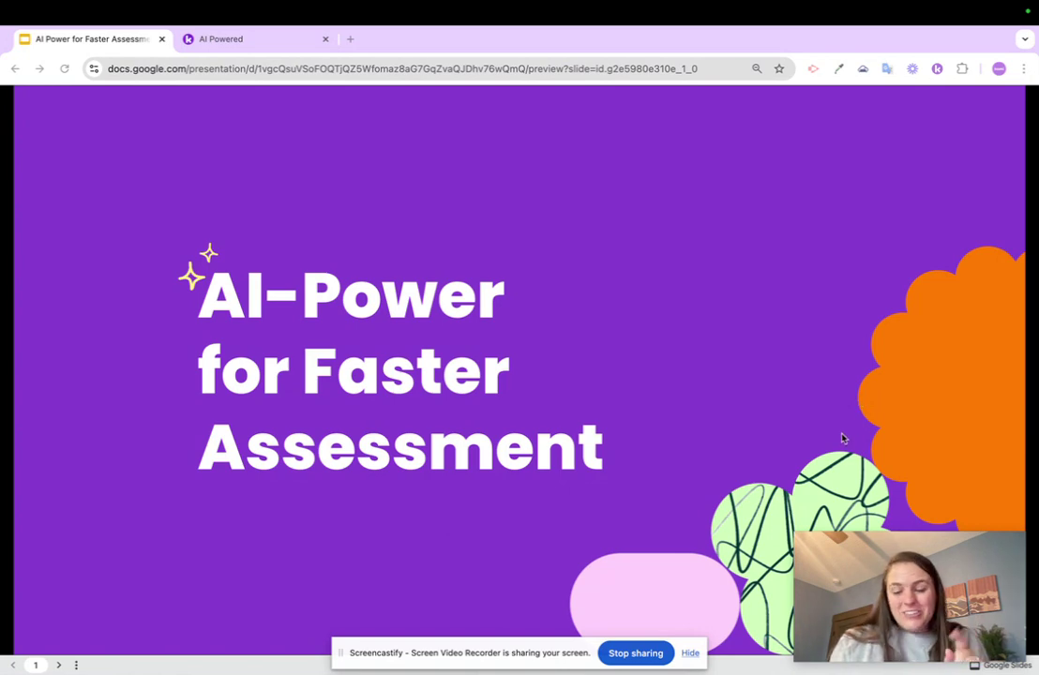
Step: Advance the talk to the weekly assessment-time question slide and switch to the AI Powered Kami tab
{"action": "left_click", "coordinate": [792, 369]}
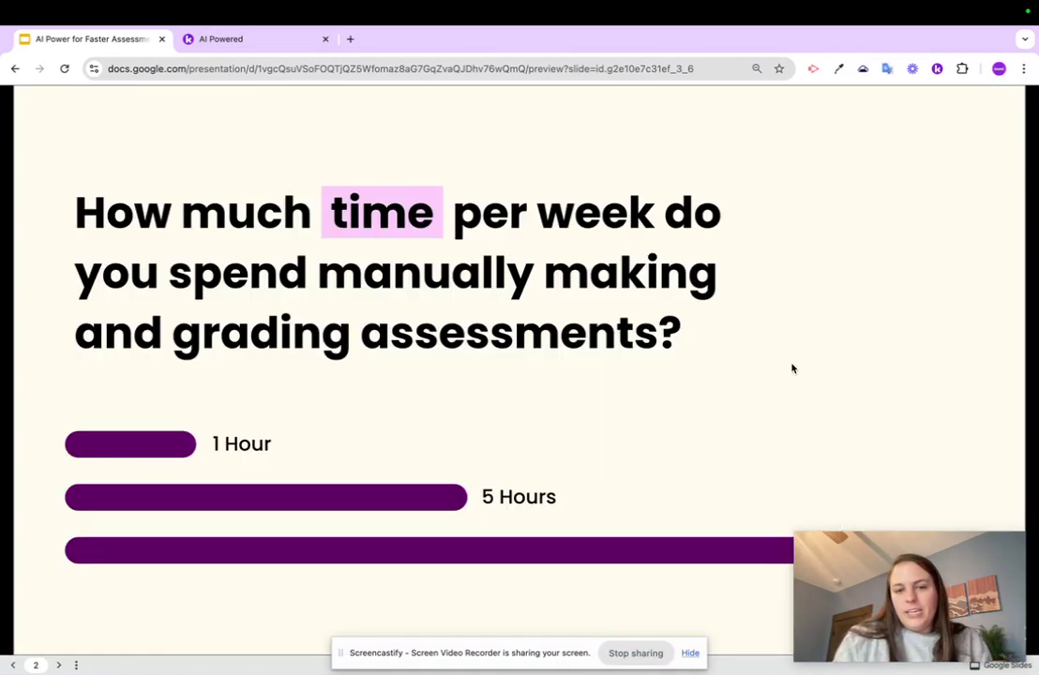
{"action": "left_click_drag", "start_coordinate": [888, 548], "coordinate": [861, 143]}
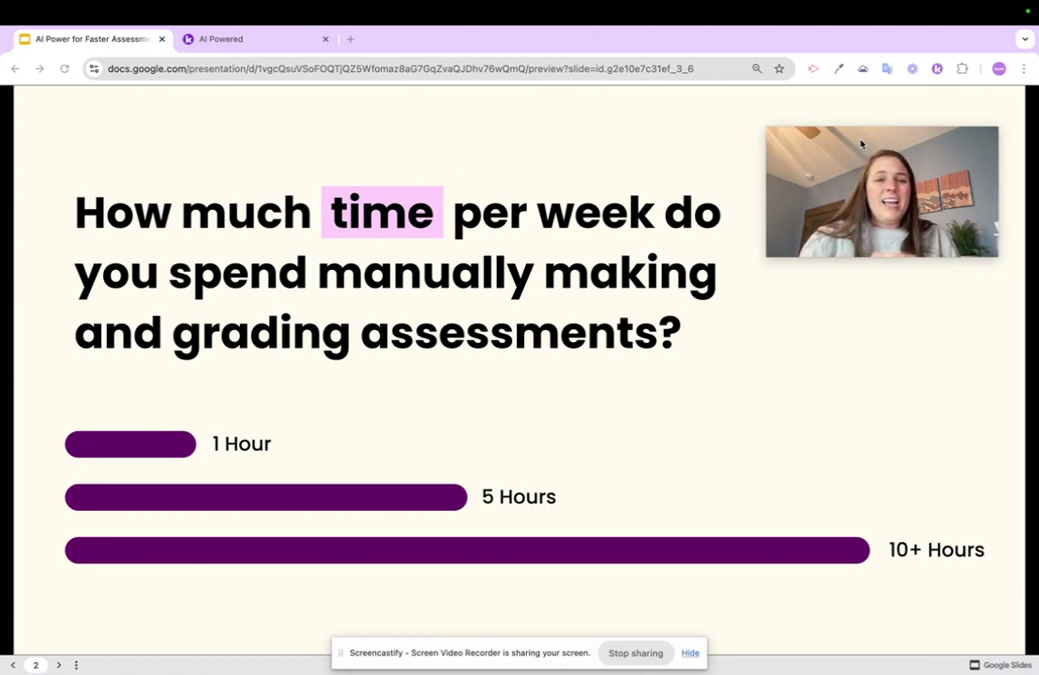
{"action": "mouse_move", "coordinate": [862, 145]}
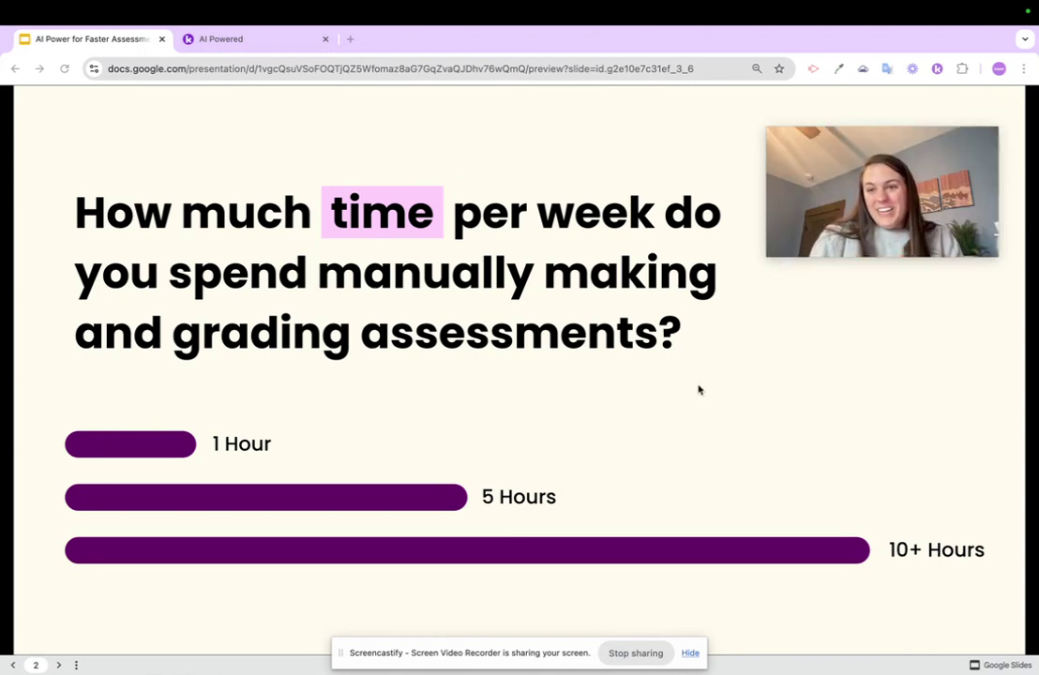
{"action": "left_click", "coordinate": [274, 44]}
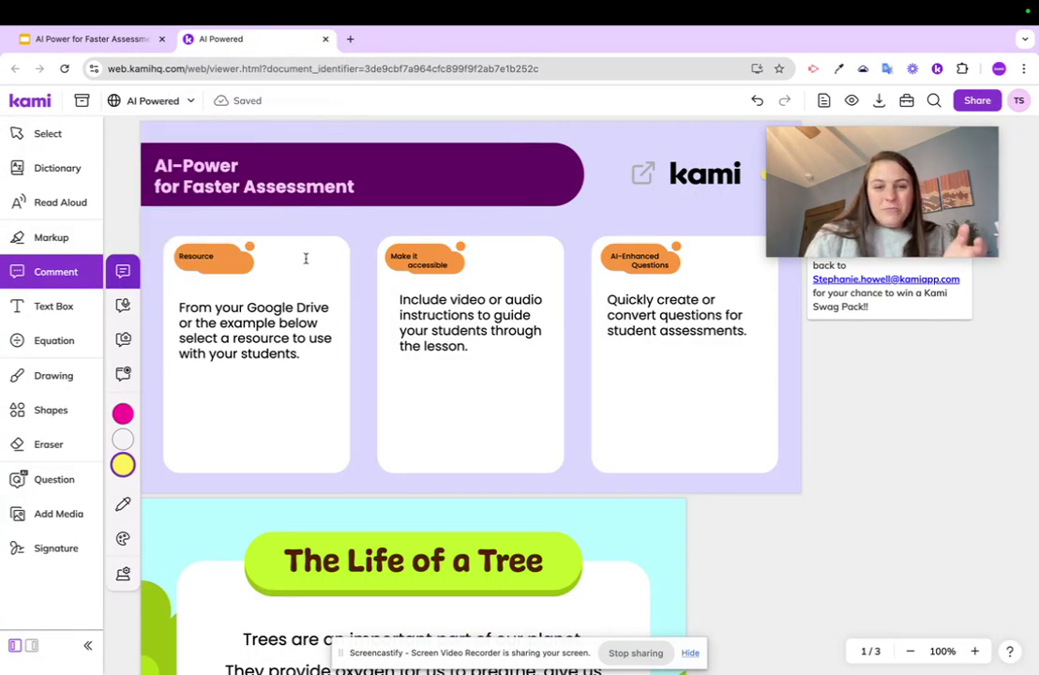
{"action": "mouse_move", "coordinate": [974, 170]}
{"action": "left_click", "coordinate": [988, 138]}
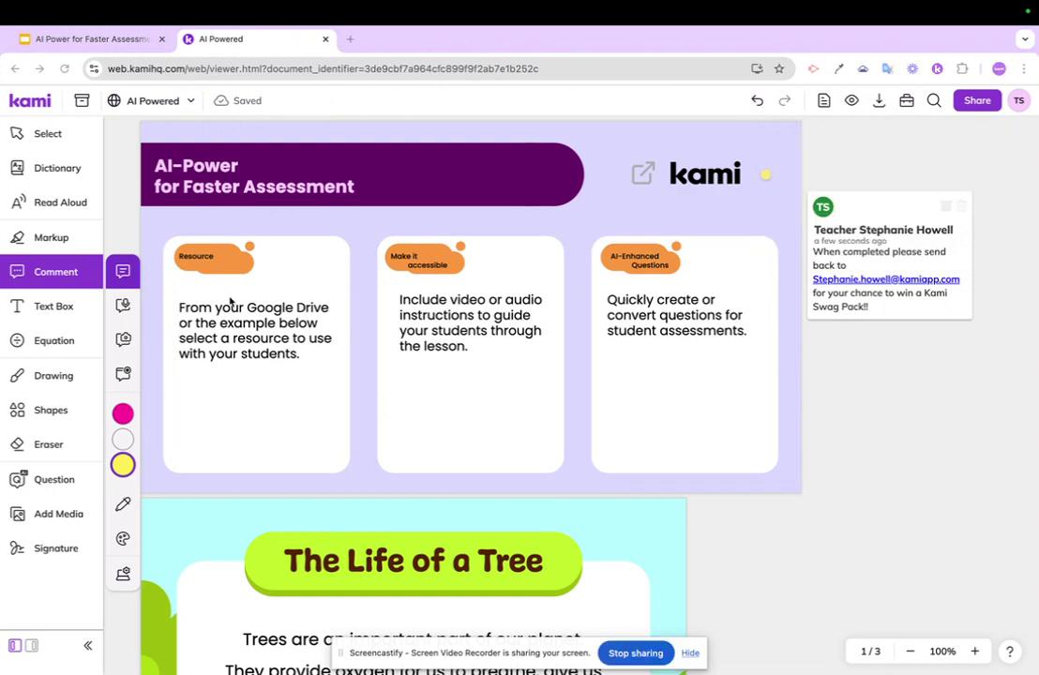
{"action": "scroll", "coordinate": [247, 346], "scroll_direction": "down", "scroll_amount": 4}
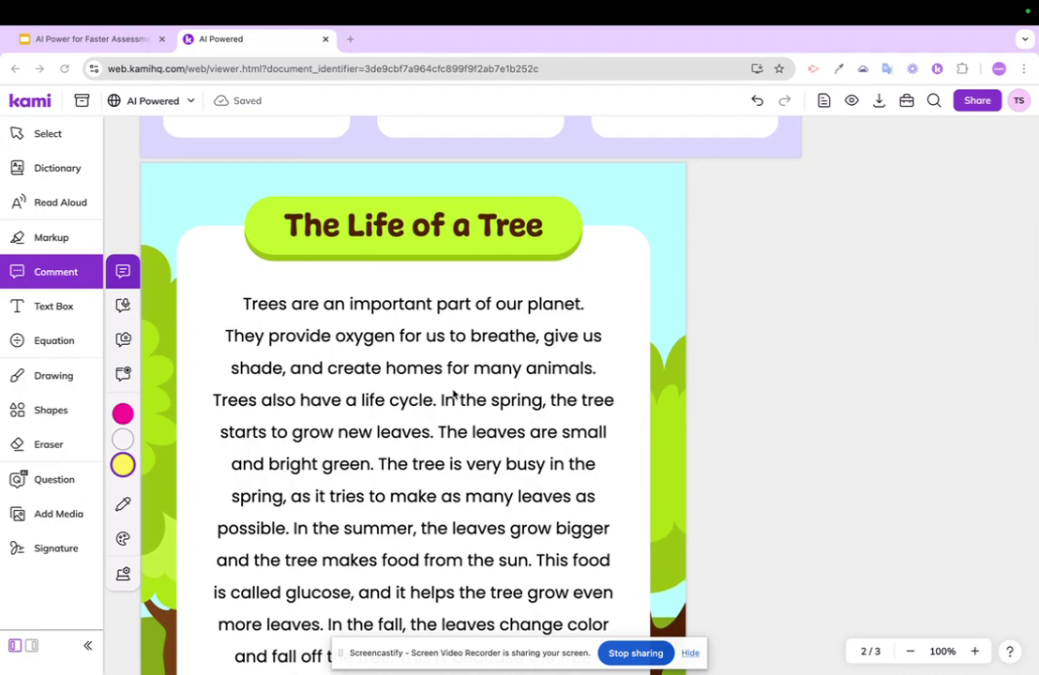
{"action": "scroll", "coordinate": [453, 394], "scroll_direction": "down", "scroll_amount": 13}
{"action": "scroll", "coordinate": [453, 394], "scroll_direction": "up", "scroll_amount": 18}
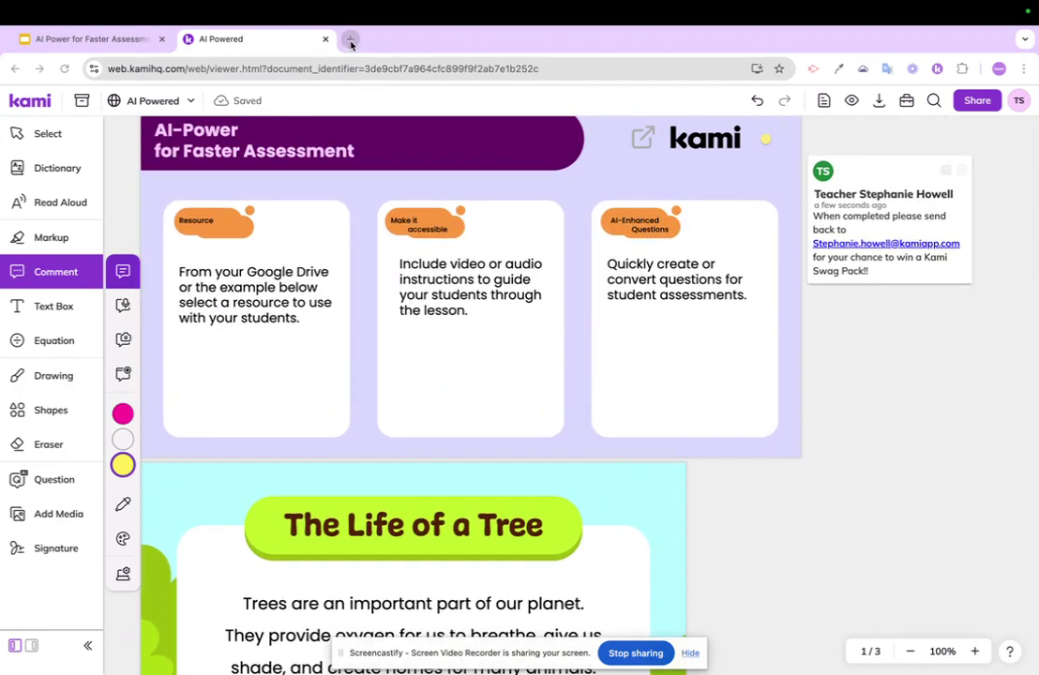
{"action": "left_click", "coordinate": [349, 38]}
{"action": "type", "text": "drive"}
Step: Open the Civil War presentation from My Drive in Kami
{"action": "key", "text": "Return"}
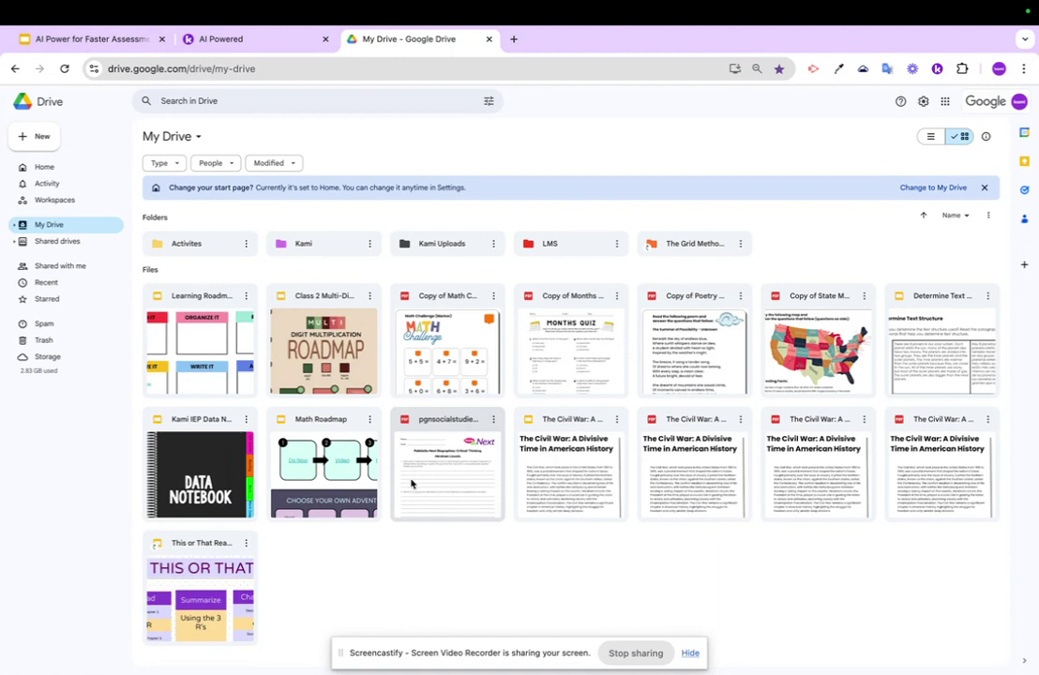
{"action": "double_click", "coordinate": [580, 473]}
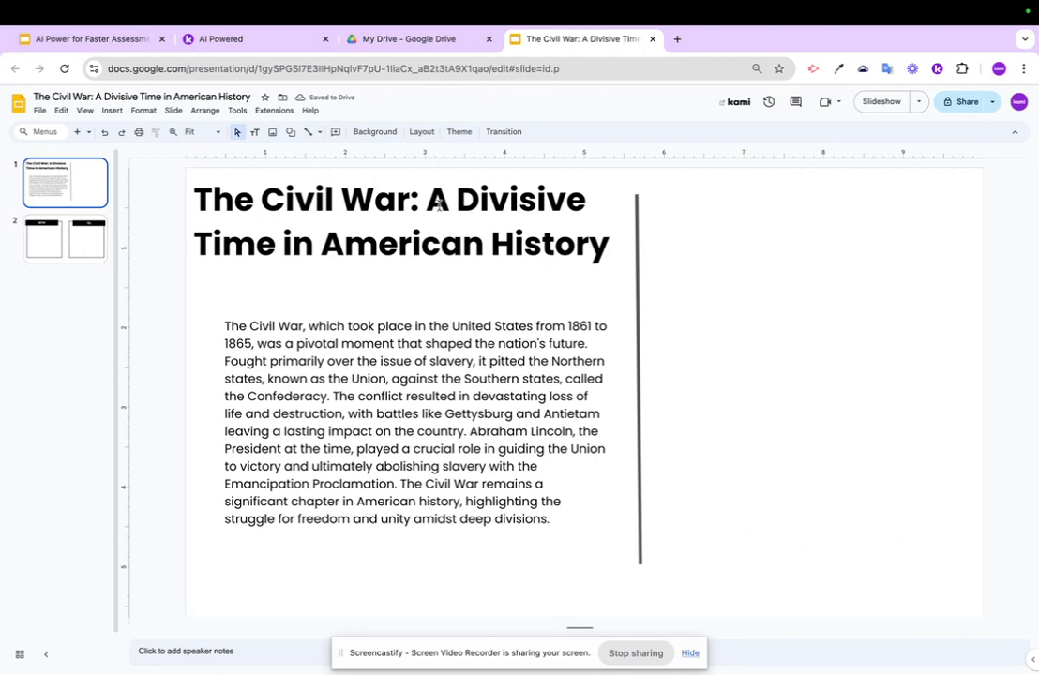
{"action": "left_click", "coordinate": [736, 102]}
{"action": "left_click", "coordinate": [427, 39]}
Step: Open the Abraham Lincoln worksheet PDF with Annotate with Kami, then close its tab
{"action": "left_click", "coordinate": [459, 448]}
{"action": "double_click", "coordinate": [459, 447]}
{"action": "left_click", "coordinate": [515, 101]}
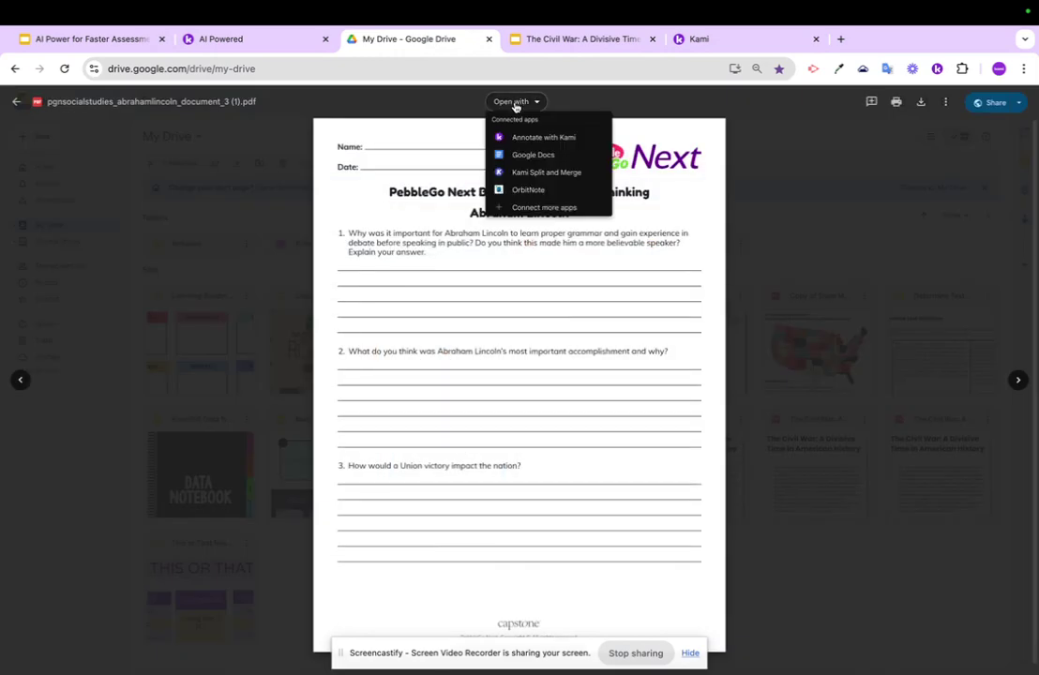
{"action": "left_click", "coordinate": [514, 142]}
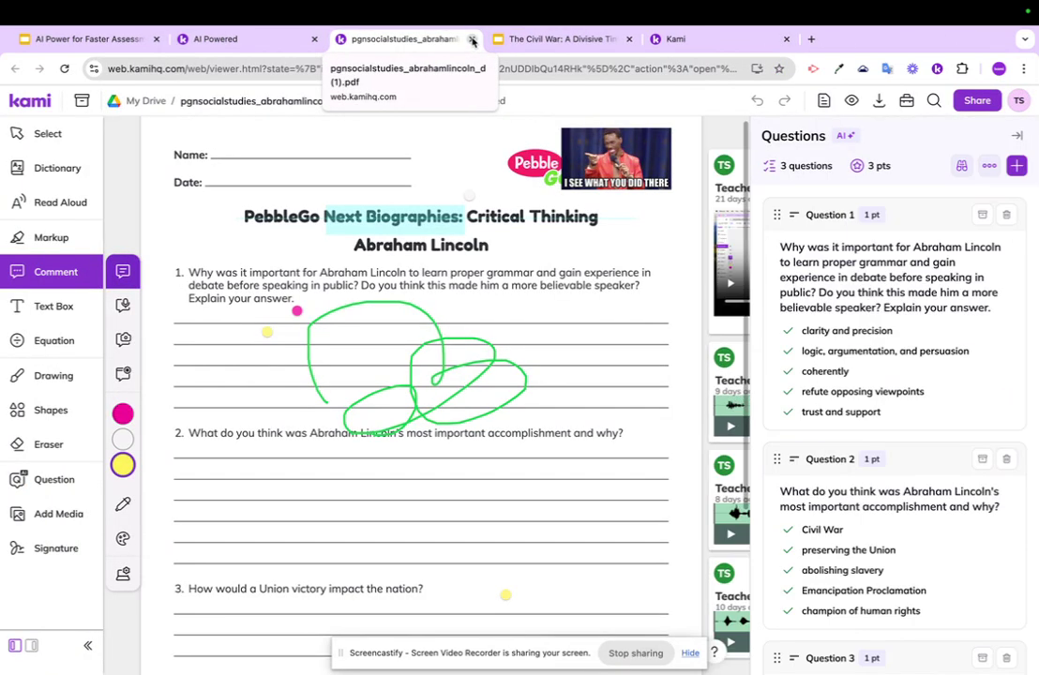
{"action": "left_click", "coordinate": [471, 40]}
Step: Close the Civil War and leftover tabs, then drag the Big progress sticker onto the Resource card
{"action": "left_click", "coordinate": [472, 40]}
{"action": "left_click", "coordinate": [474, 39]}
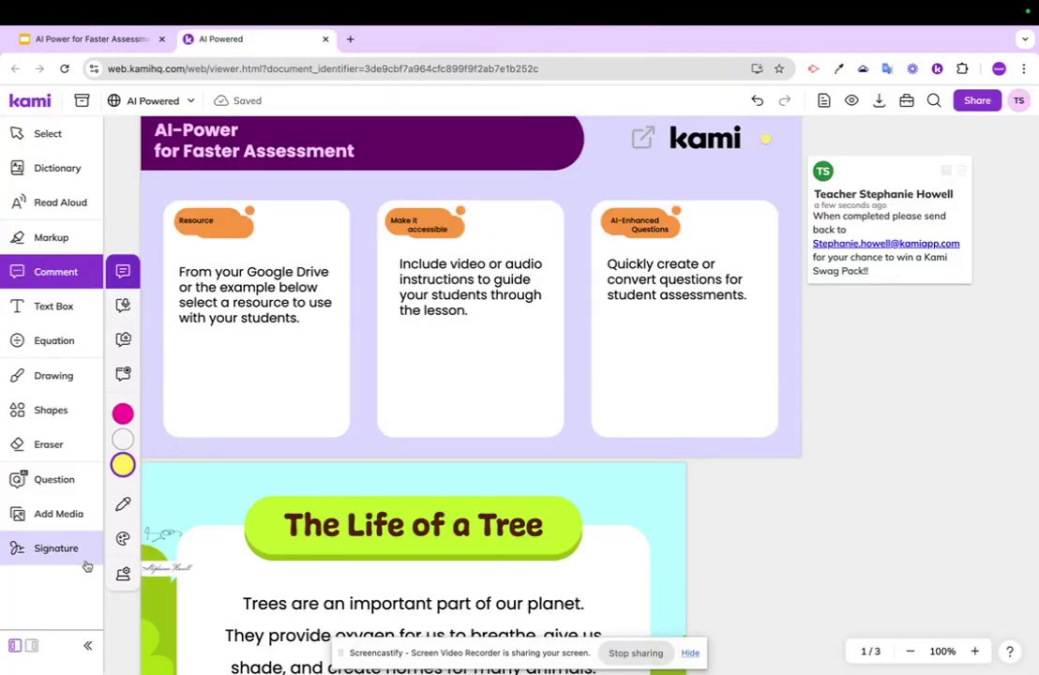
{"action": "left_click", "coordinate": [63, 518]}
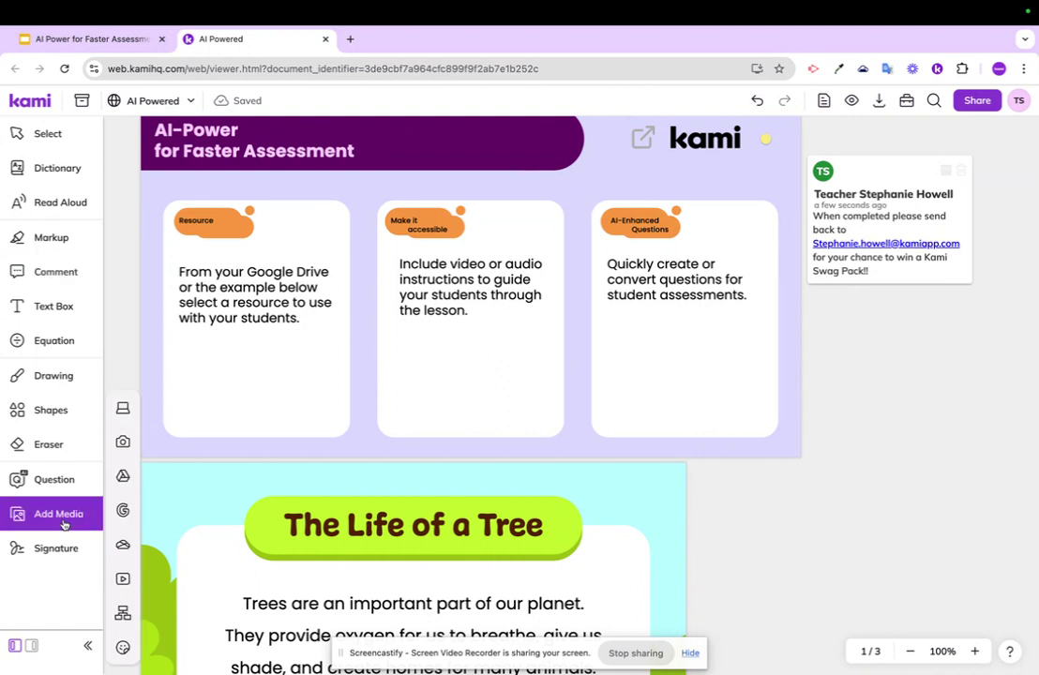
{"action": "left_click", "coordinate": [122, 647]}
{"action": "left_click_drag", "start_coordinate": [223, 456], "coordinate": [253, 295]}
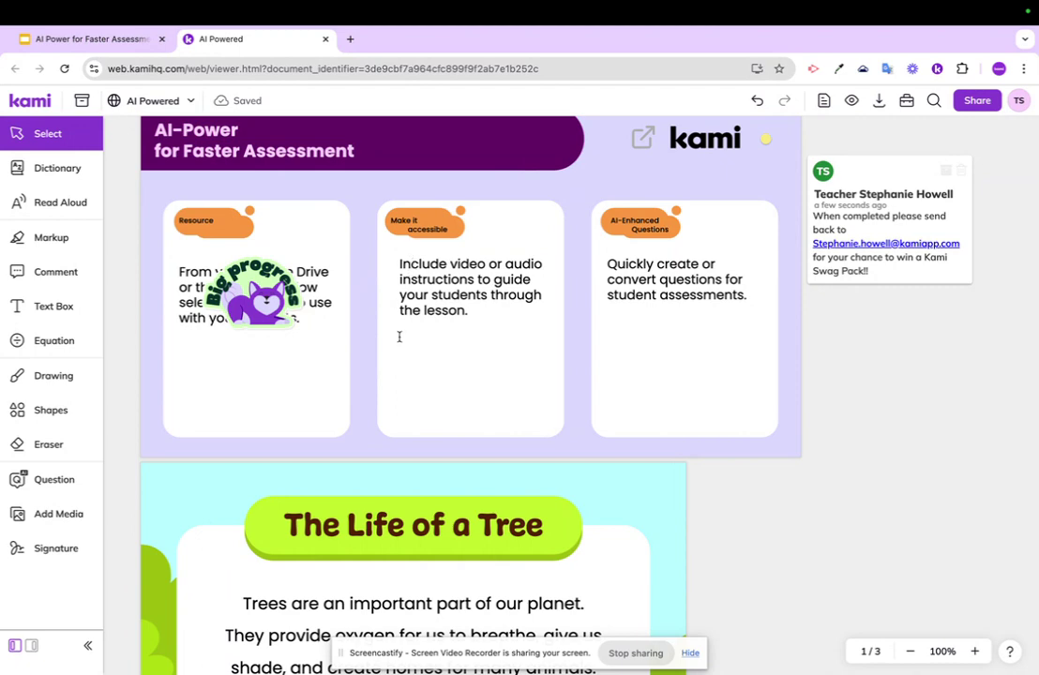
{"action": "scroll", "coordinate": [398, 337], "scroll_direction": "down", "scroll_amount": 4}
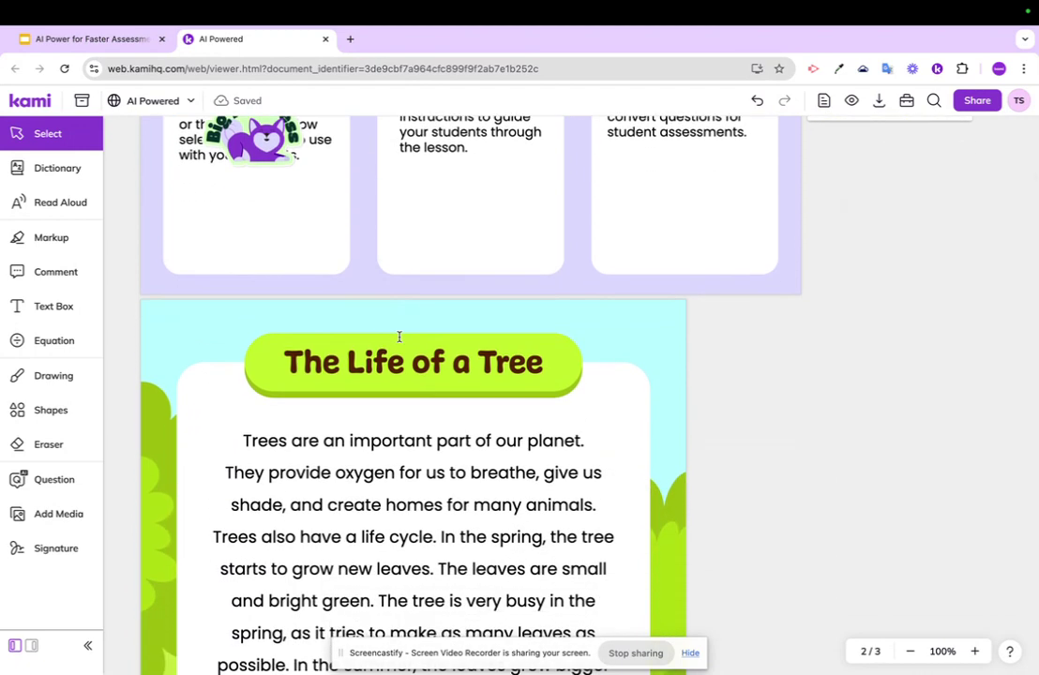
{"action": "scroll", "coordinate": [399, 337], "scroll_direction": "up", "scroll_amount": 3}
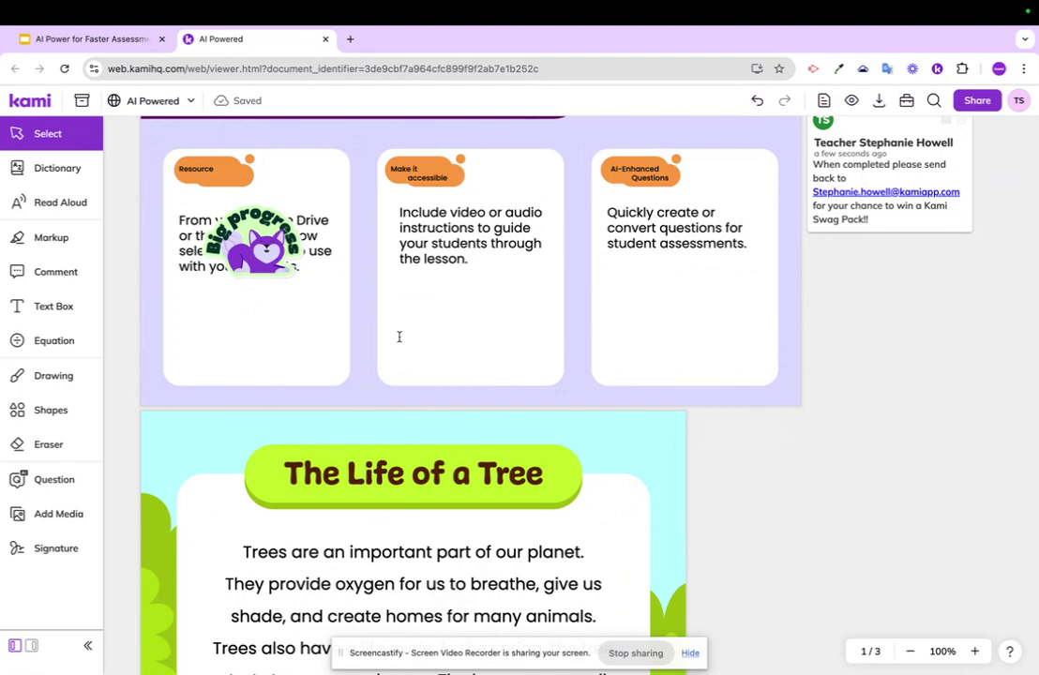
{"action": "scroll", "coordinate": [399, 336], "scroll_direction": "down", "scroll_amount": 7}
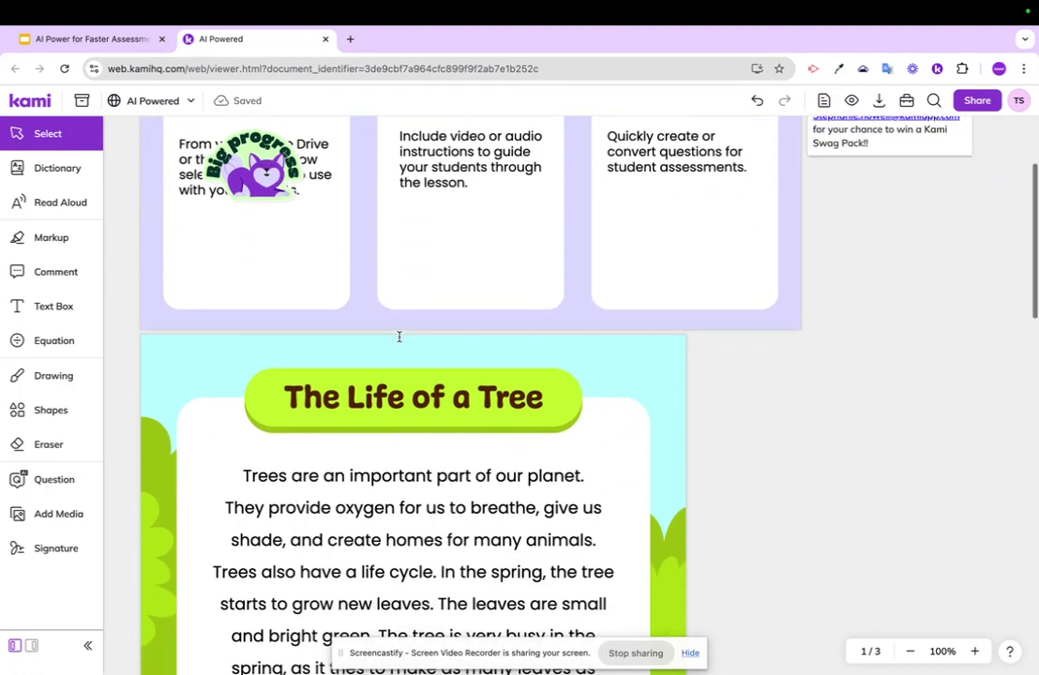
{"action": "scroll", "coordinate": [398, 337], "scroll_direction": "up", "scroll_amount": 3}
{"action": "scroll", "coordinate": [398, 337], "scroll_direction": "up", "scroll_amount": 10}
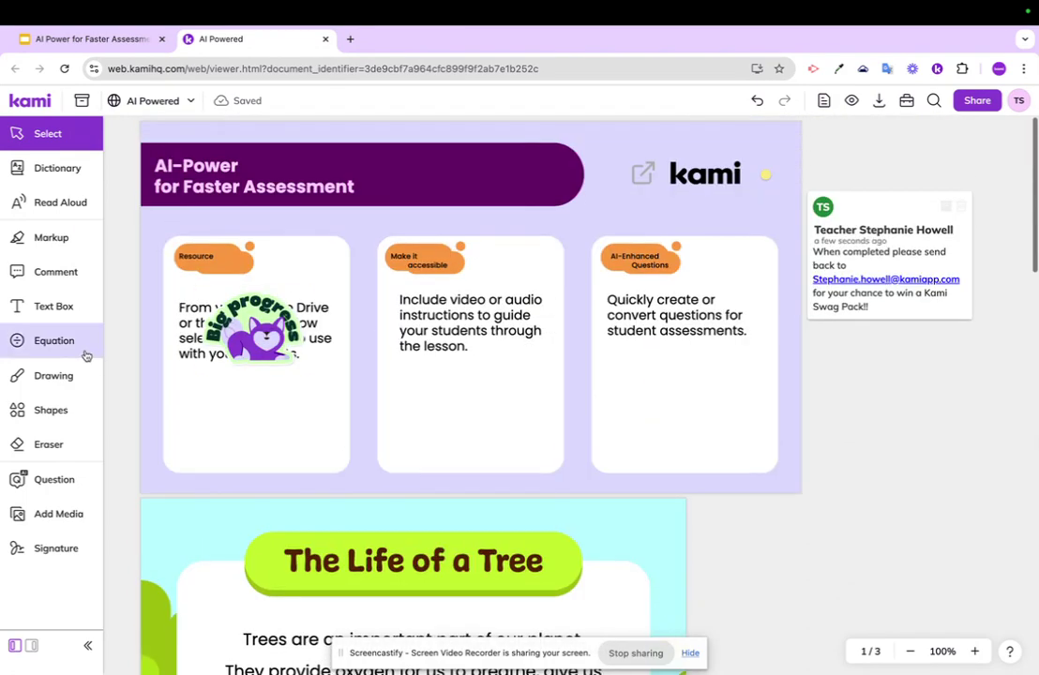
Step: Start an Entire Screen capture video comment pinned beside the Life of a Tree page
{"action": "left_click", "coordinate": [58, 274]}
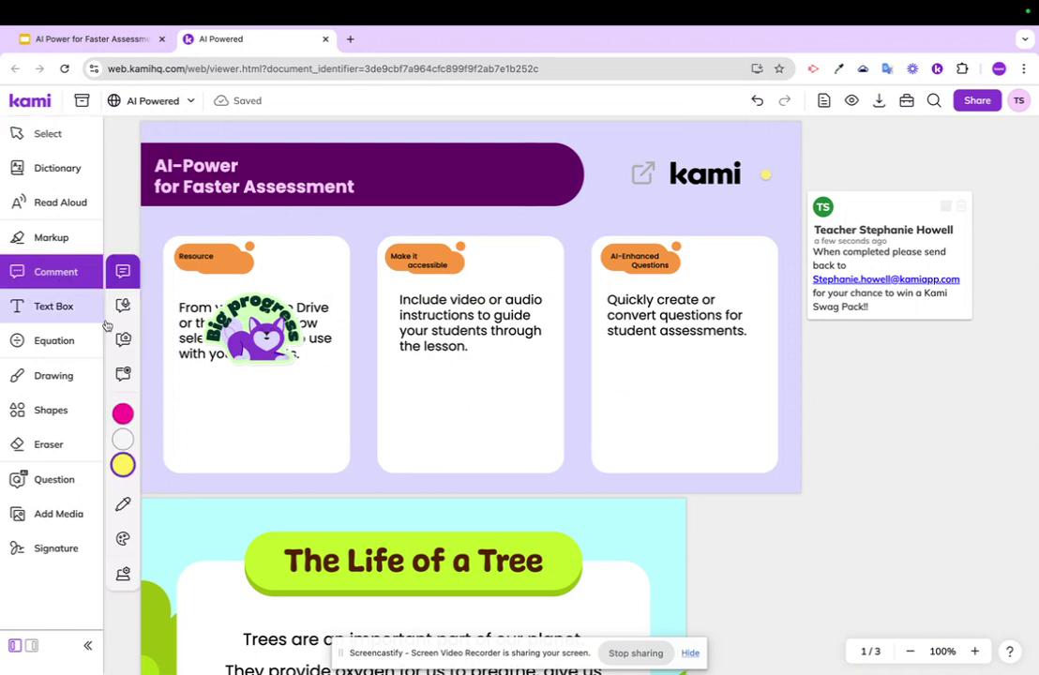
{"action": "left_click", "coordinate": [123, 373]}
{"action": "scroll", "coordinate": [319, 399], "scroll_direction": "down", "scroll_amount": 3}
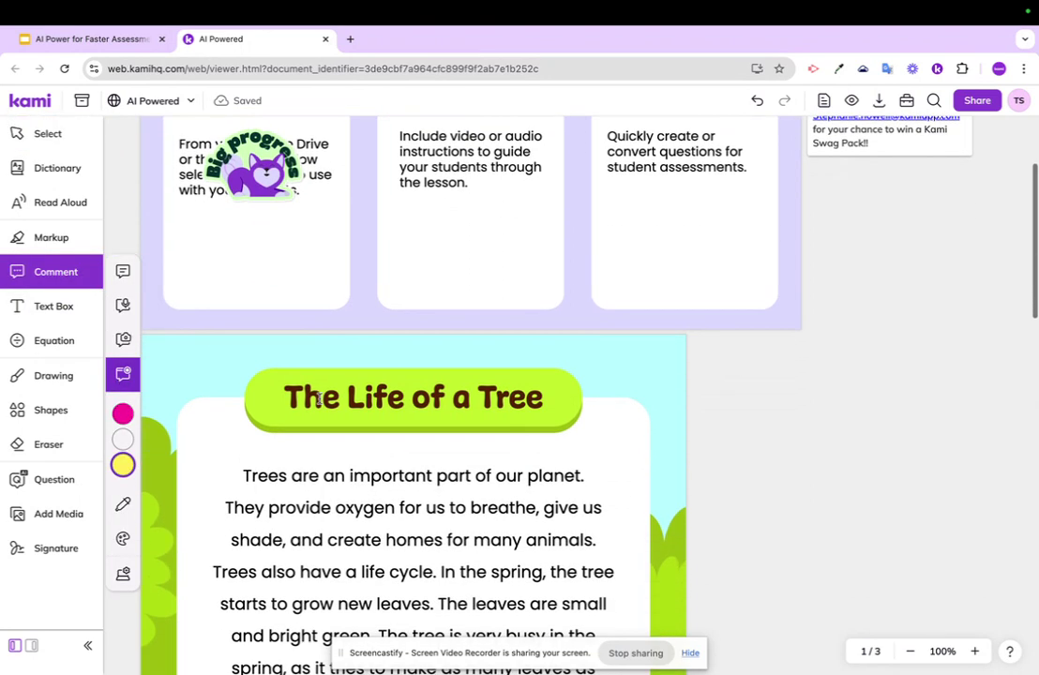
{"action": "left_click", "coordinate": [165, 369]}
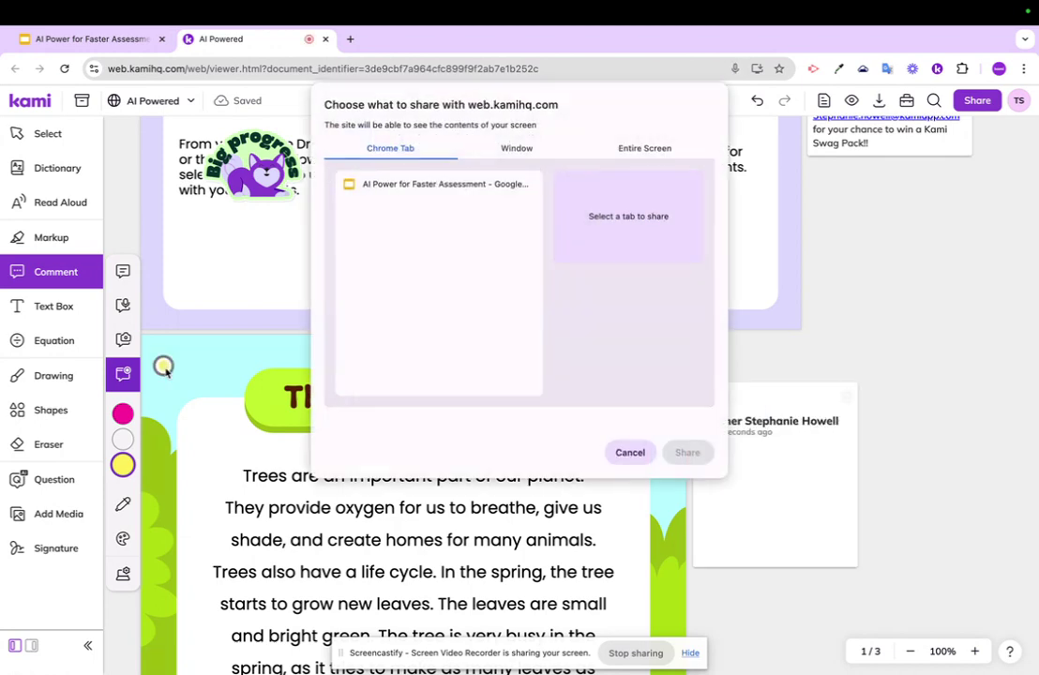
{"action": "left_click", "coordinate": [644, 148]}
{"action": "left_click", "coordinate": [686, 452]}
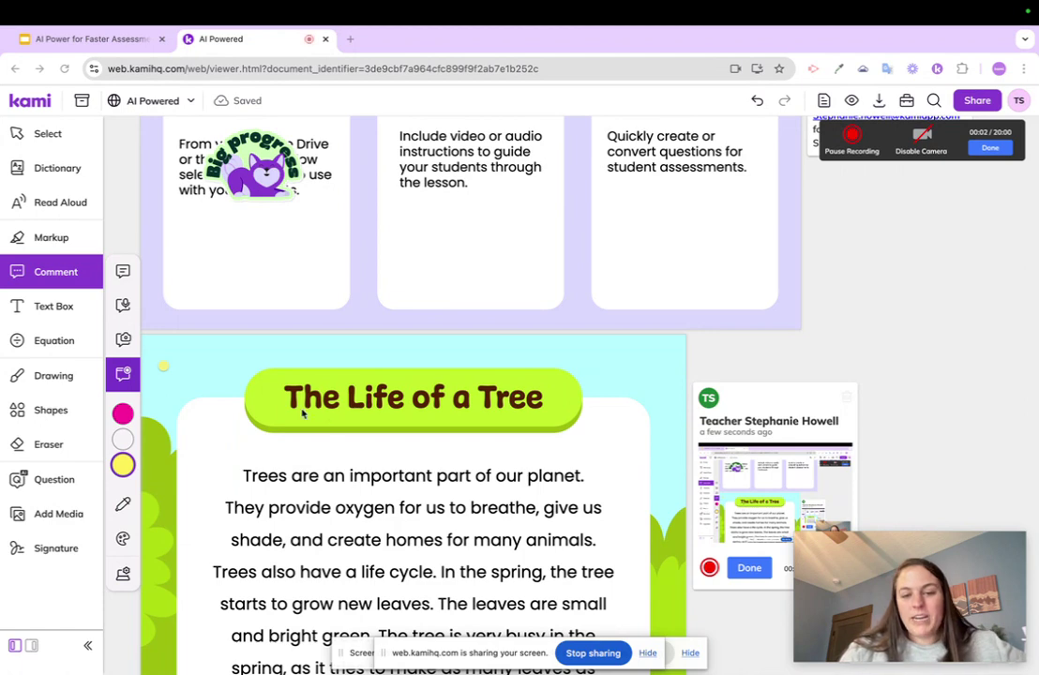
{"action": "scroll", "coordinate": [305, 410], "scroll_direction": "down", "scroll_amount": 1}
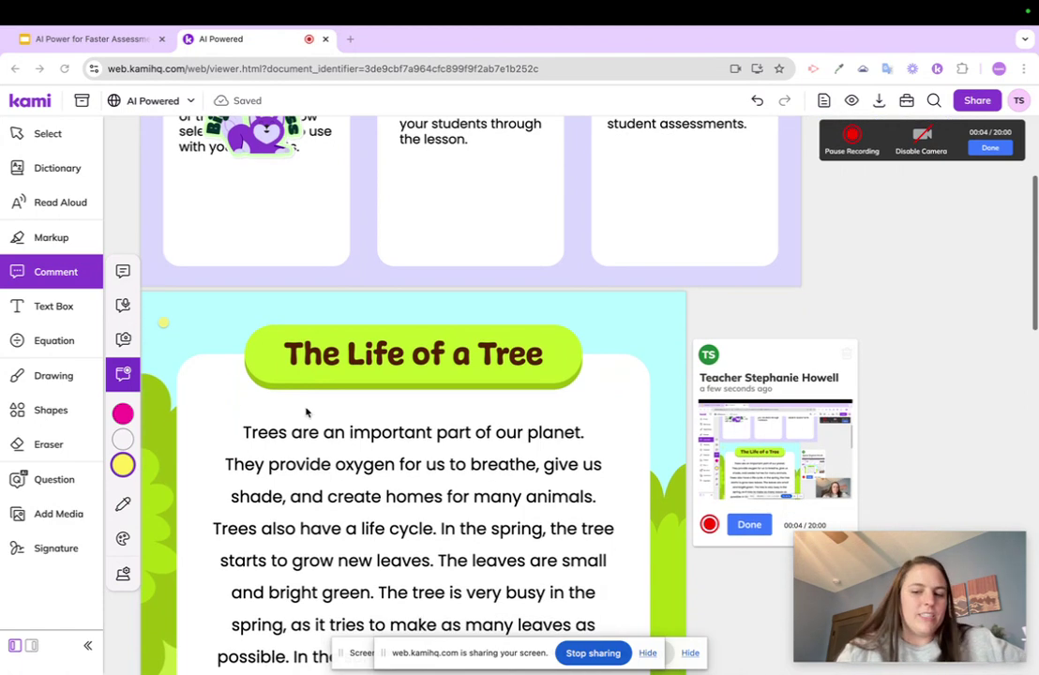
{"action": "scroll", "coordinate": [385, 464], "scroll_direction": "down", "scroll_amount": 11}
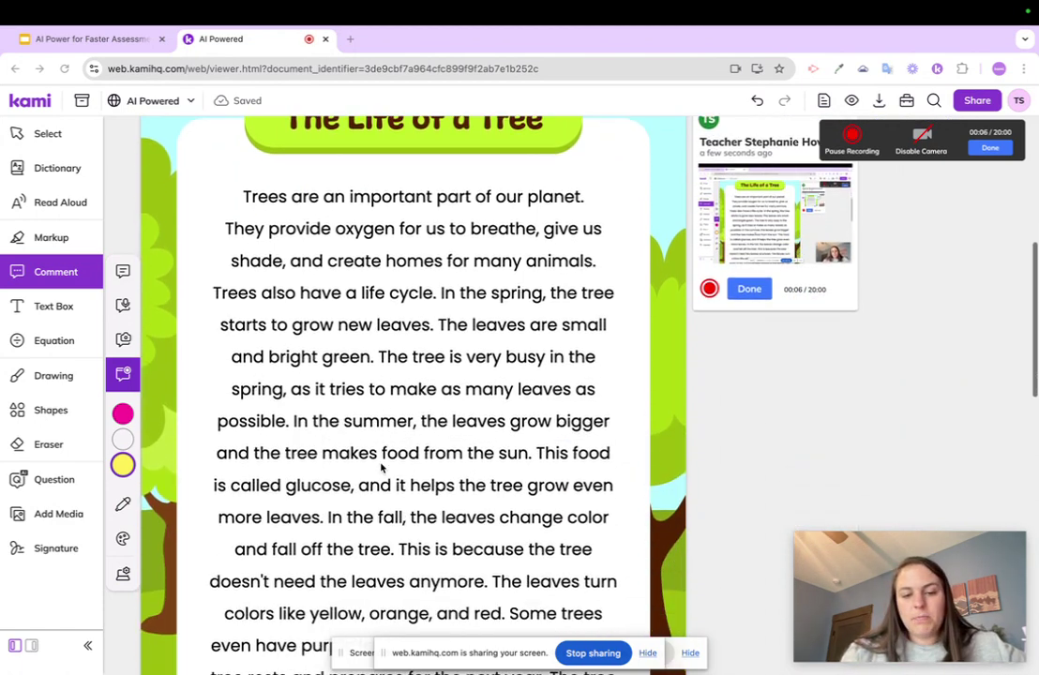
{"action": "scroll", "coordinate": [382, 465], "scroll_direction": "up", "scroll_amount": 8}
{"action": "scroll", "coordinate": [382, 466], "scroll_direction": "up", "scroll_amount": 1}
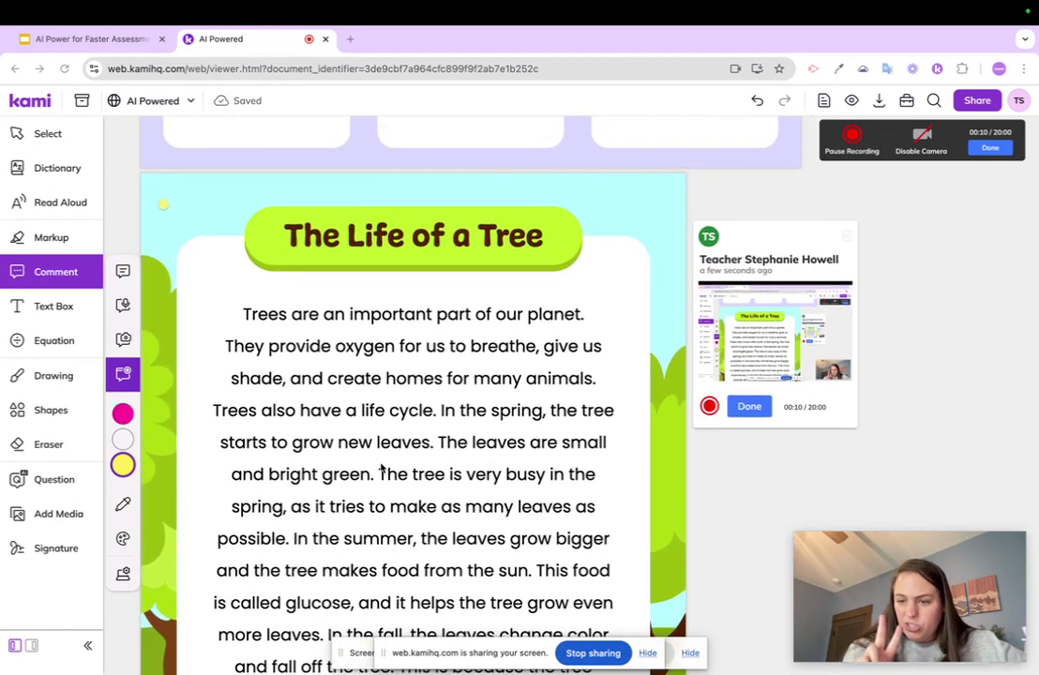
Step: Have Read Aloud voice the tree text's opening sentence, then stop it
{"action": "left_click", "coordinate": [38, 205]}
{"action": "left_click_drag", "start_coordinate": [283, 317], "coordinate": [329, 346]}
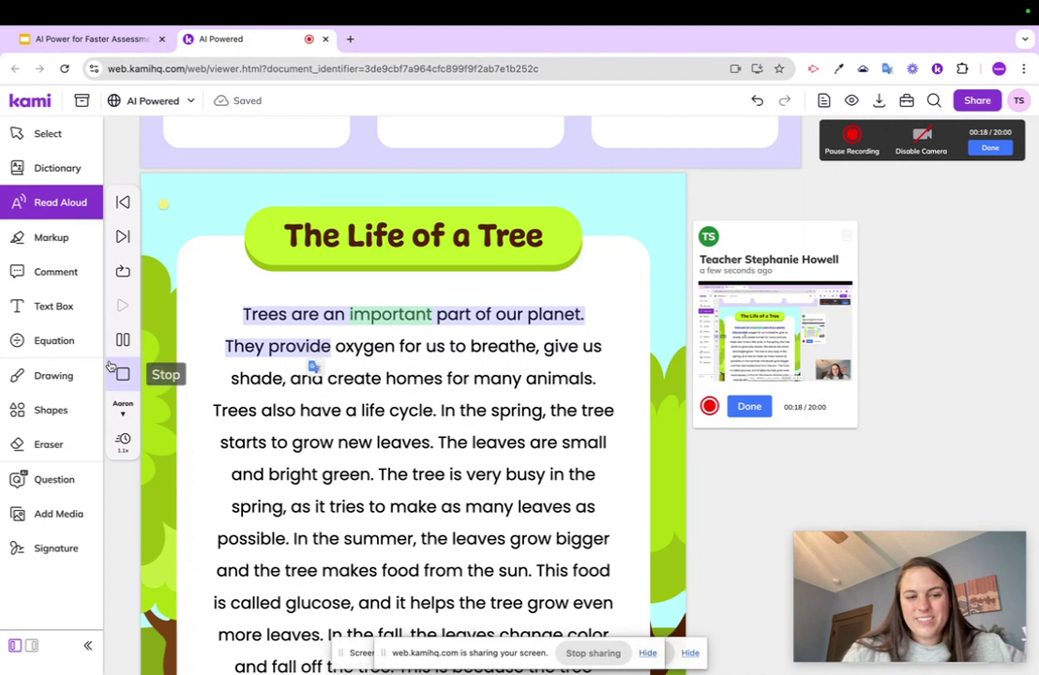
{"action": "left_click", "coordinate": [123, 374]}
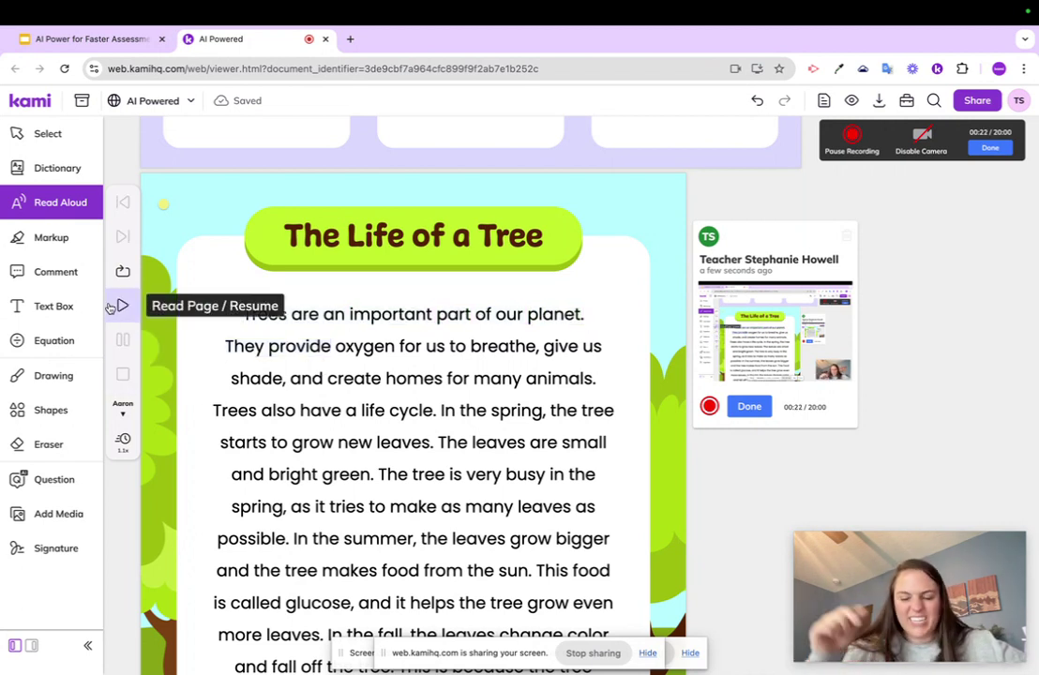
{"action": "left_click", "coordinate": [69, 246]}
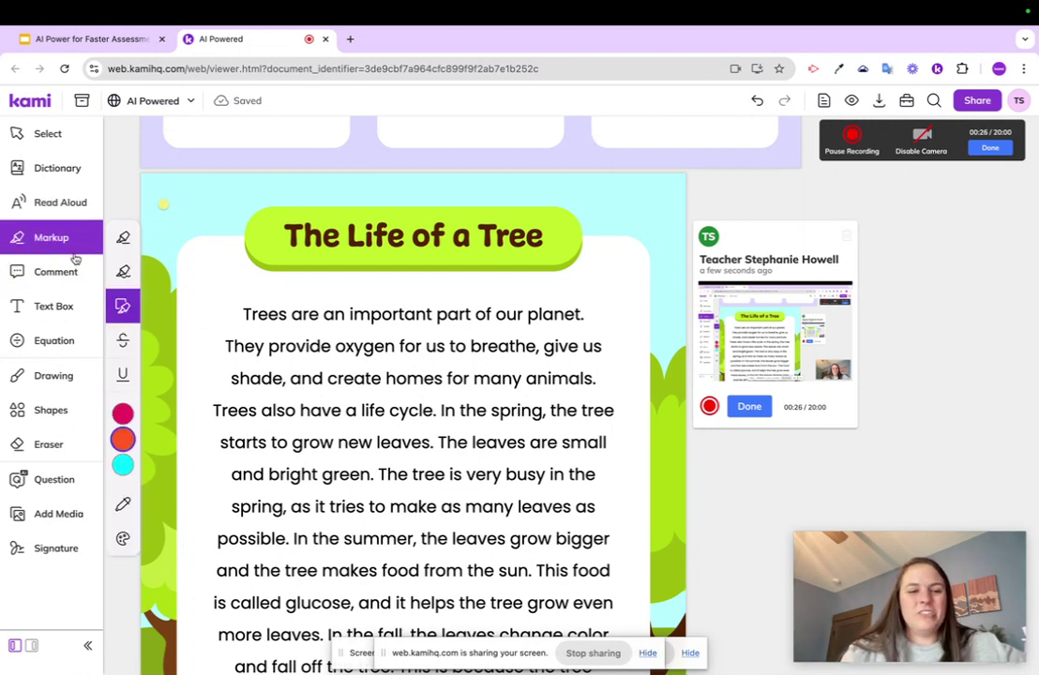
Step: Highlight the word 'oxygen' with the Text Highlighter and pin a new comment beside the story
{"action": "left_click", "coordinate": [123, 237]}
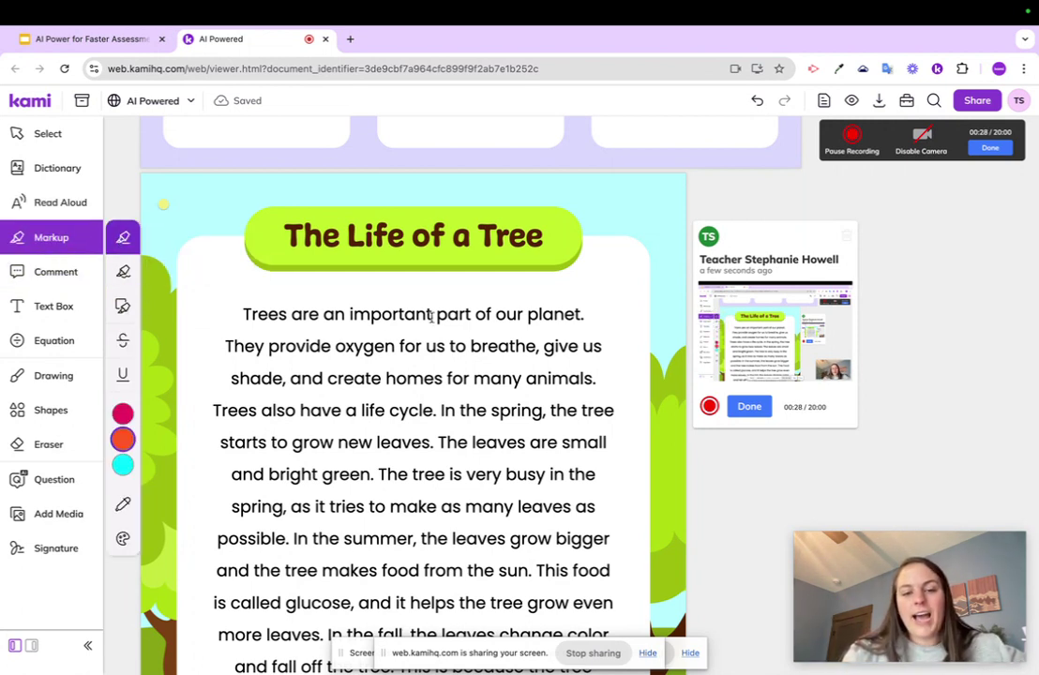
{"action": "left_click_drag", "start_coordinate": [392, 348], "coordinate": [394, 348]}
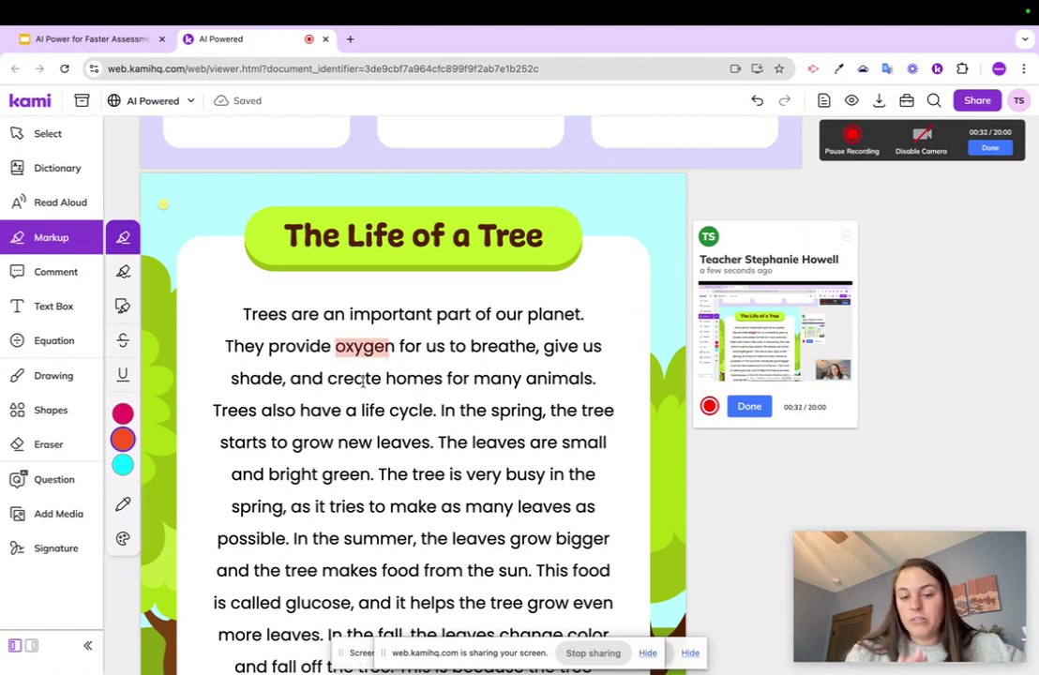
{"action": "left_click", "coordinate": [63, 275]}
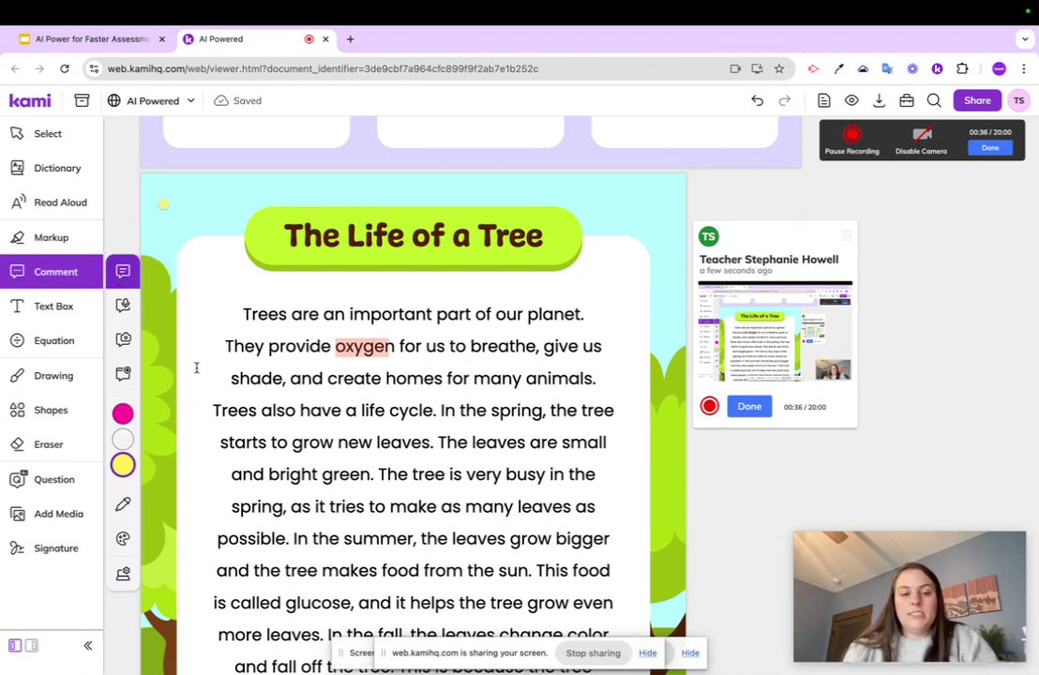
{"action": "left_click", "coordinate": [196, 368]}
Step: Post the text comment 'Notes' beside the opening paragraph
{"action": "type", "text": "Notes"}
{"action": "key", "text": "Return"}
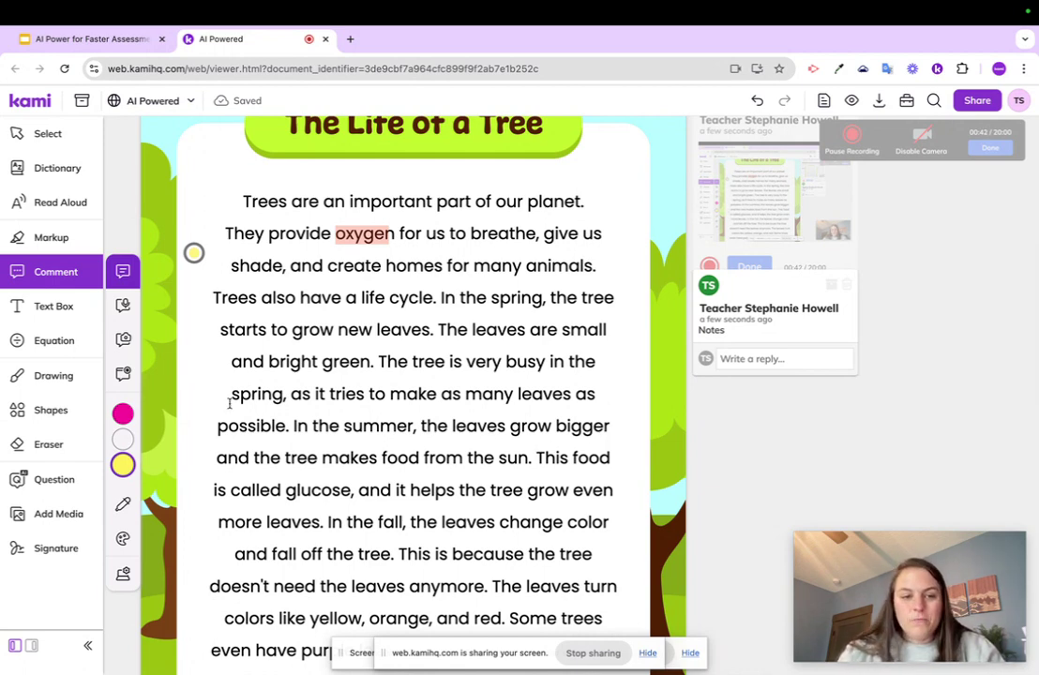
{"action": "scroll", "coordinate": [228, 404], "scroll_direction": "down", "scroll_amount": 10}
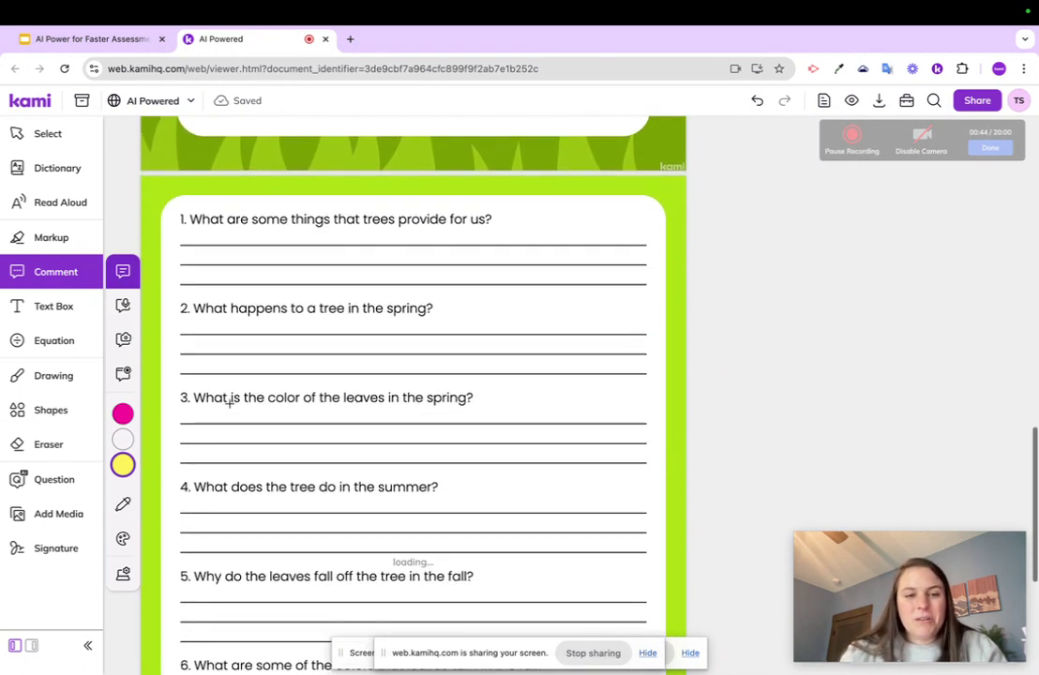
{"action": "scroll", "coordinate": [229, 403], "scroll_direction": "down", "scroll_amount": 4}
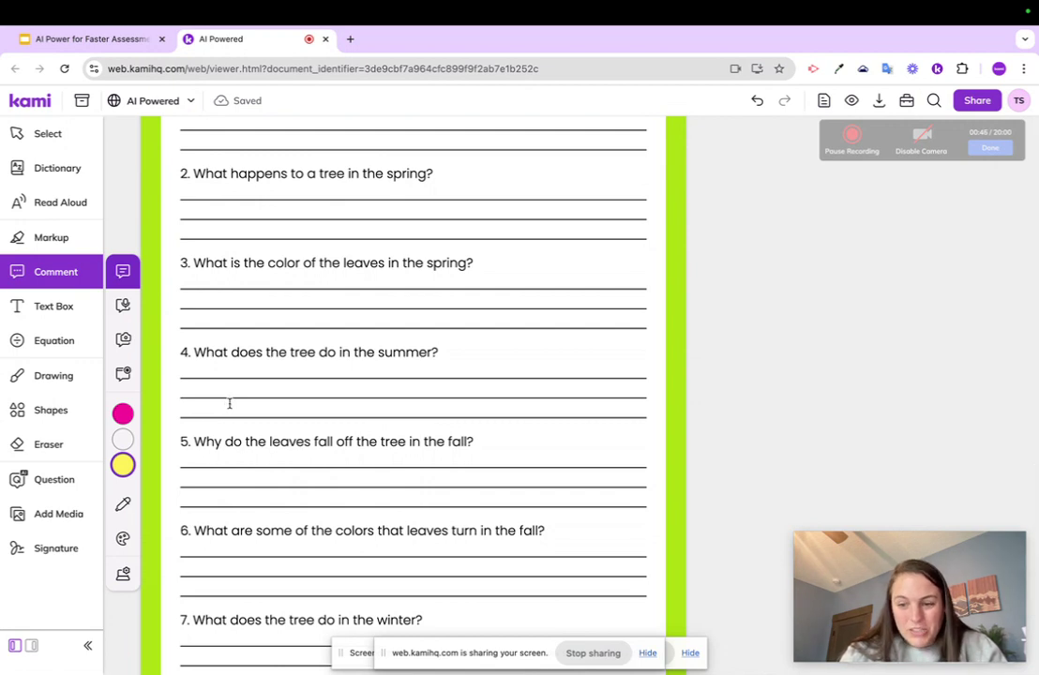
{"action": "scroll", "coordinate": [229, 403], "scroll_direction": "up", "scroll_amount": 15}
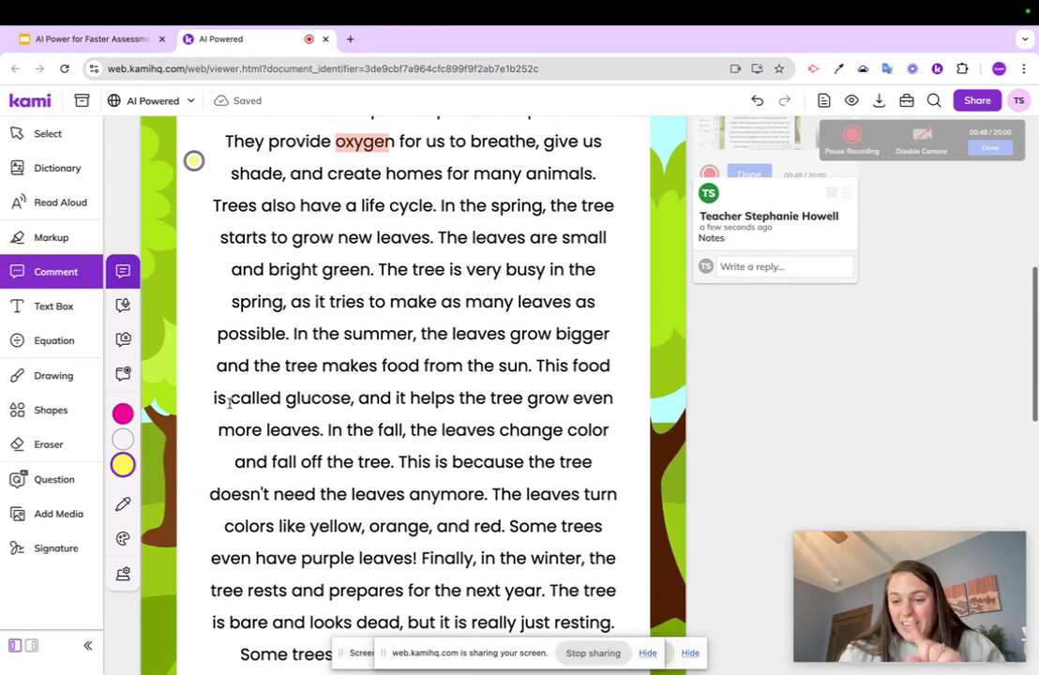
{"action": "scroll", "coordinate": [229, 404], "scroll_direction": "up", "scroll_amount": 1}
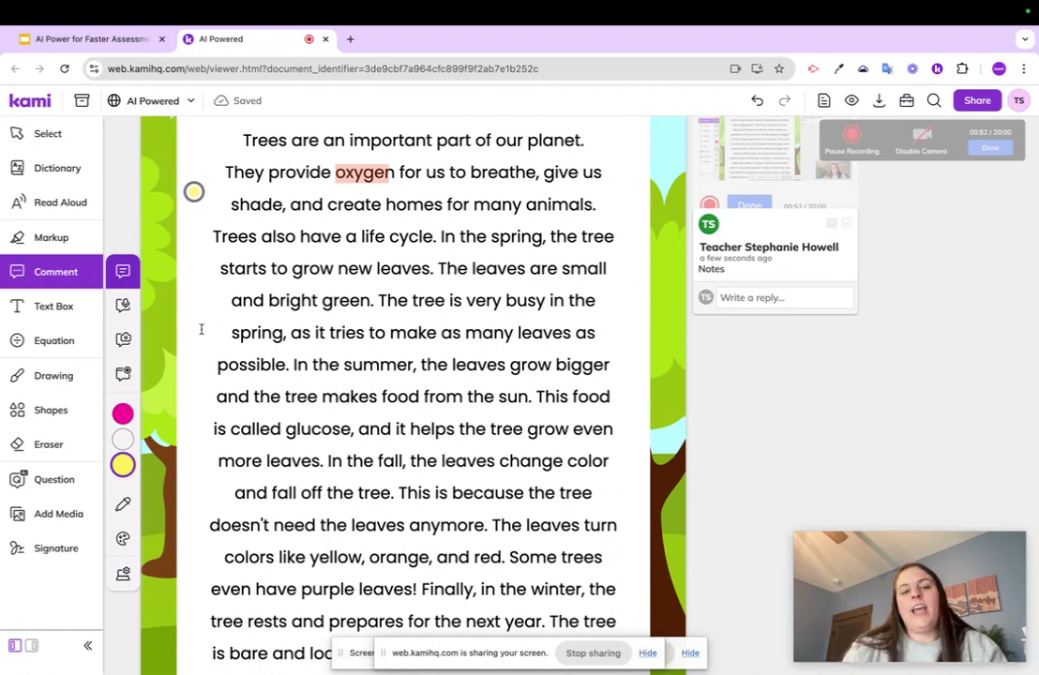
Step: Cycle through the Read Aloud and Markup tools and back to Comment
{"action": "left_click", "coordinate": [58, 212]}
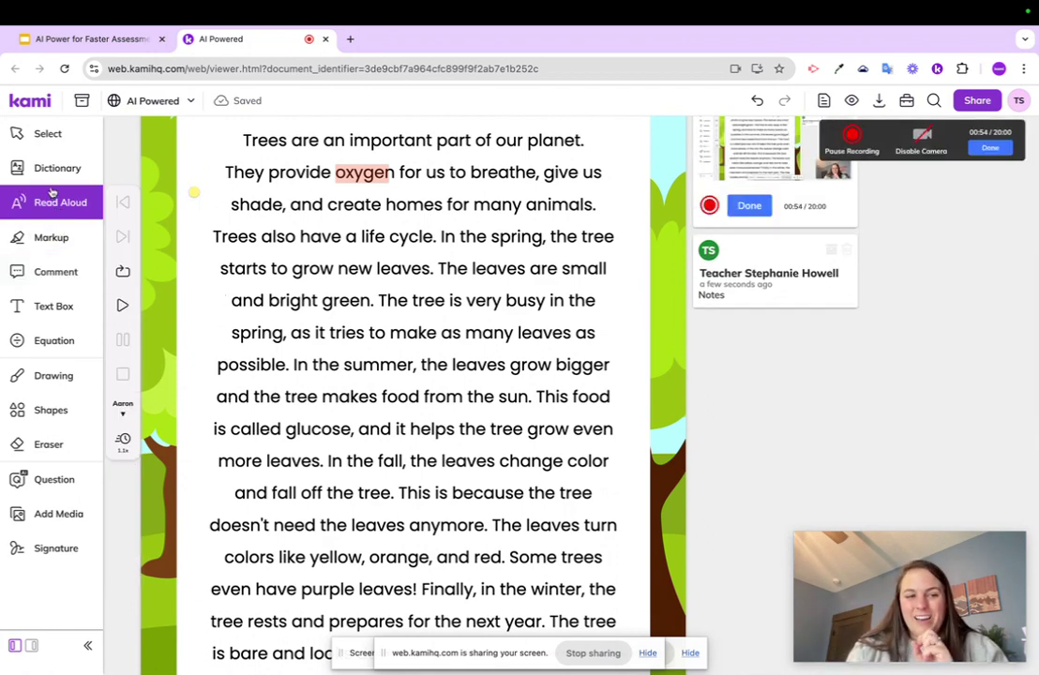
{"action": "left_click", "coordinate": [56, 234]}
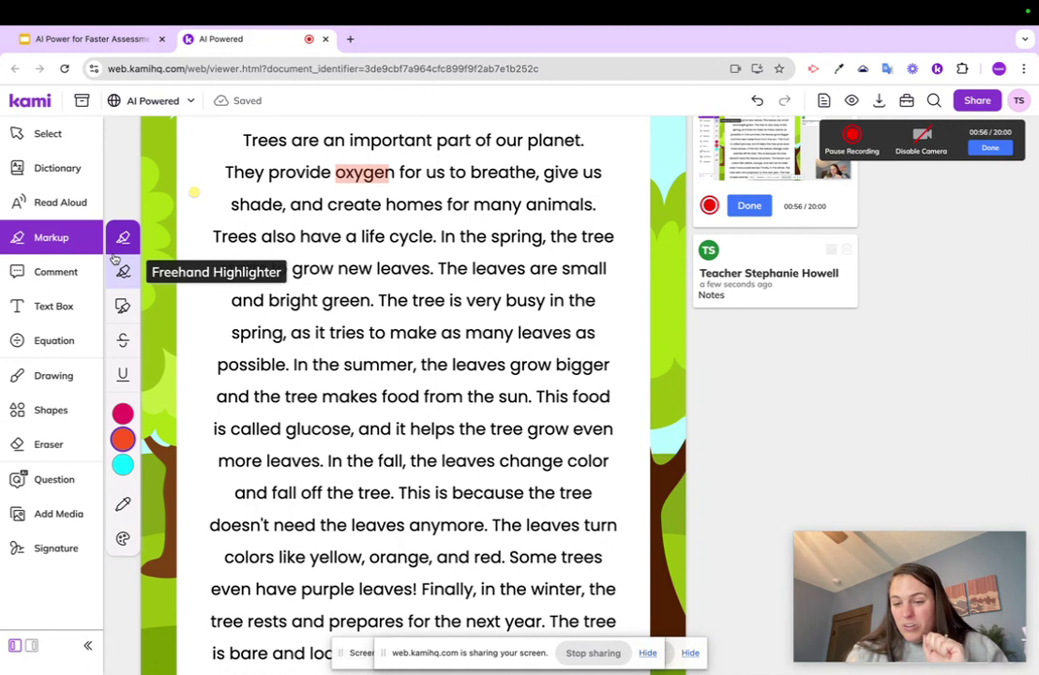
{"action": "left_click", "coordinate": [38, 271]}
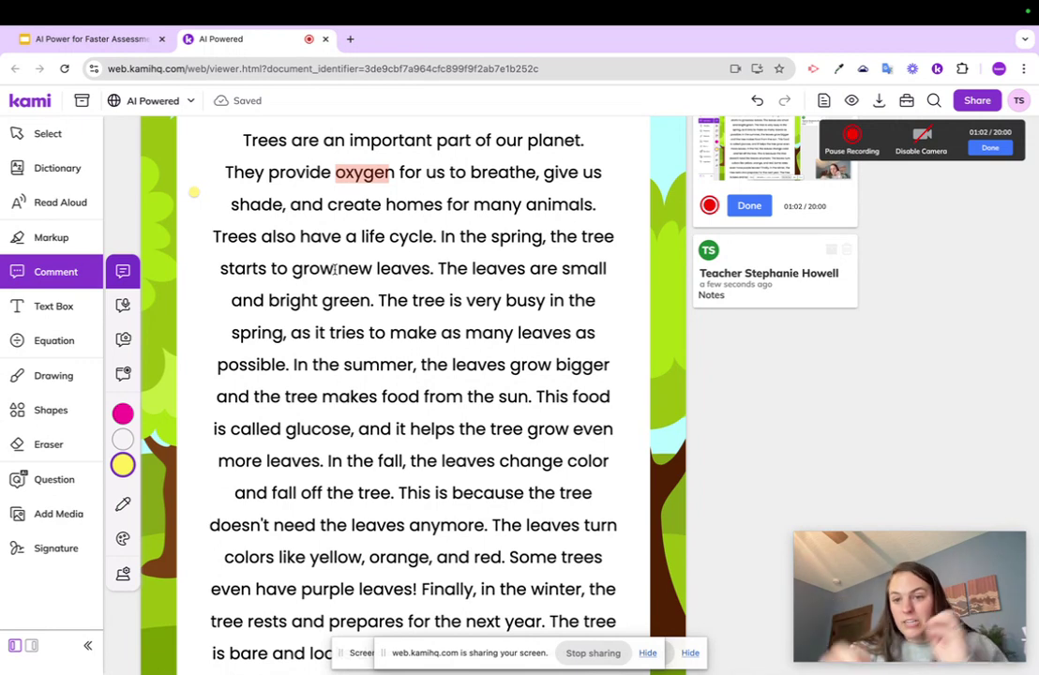
Step: Stop and save the video comment recording, then select the oxygen highlight
{"action": "left_click", "coordinate": [759, 206]}
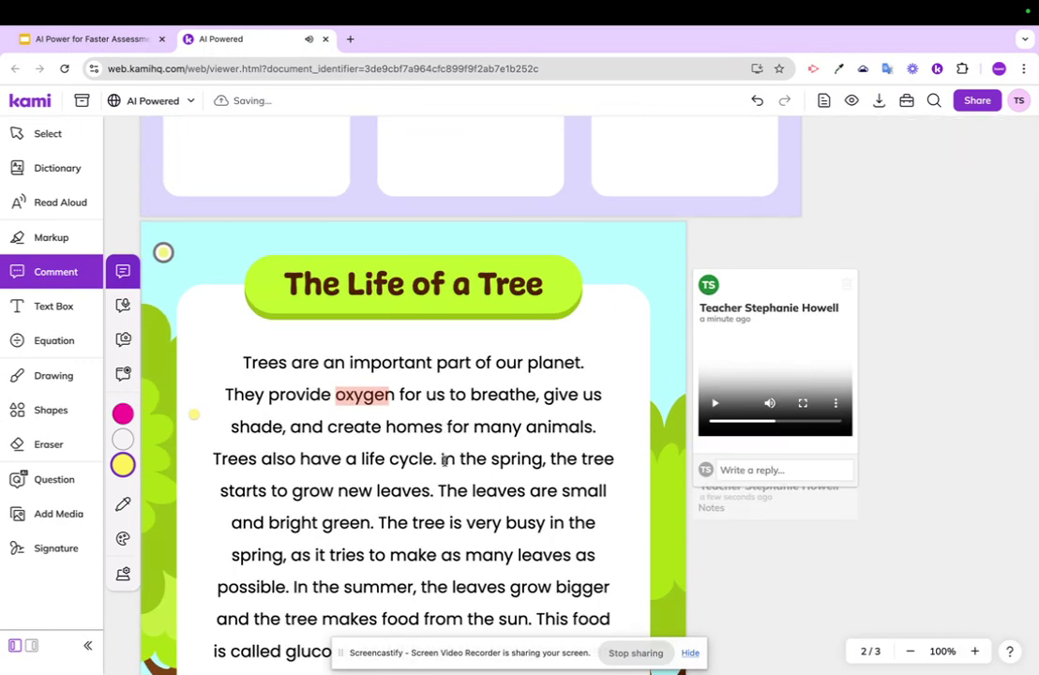
{"action": "scroll", "coordinate": [389, 410], "scroll_direction": "down", "scroll_amount": 1}
{"action": "left_click", "coordinate": [388, 406]}
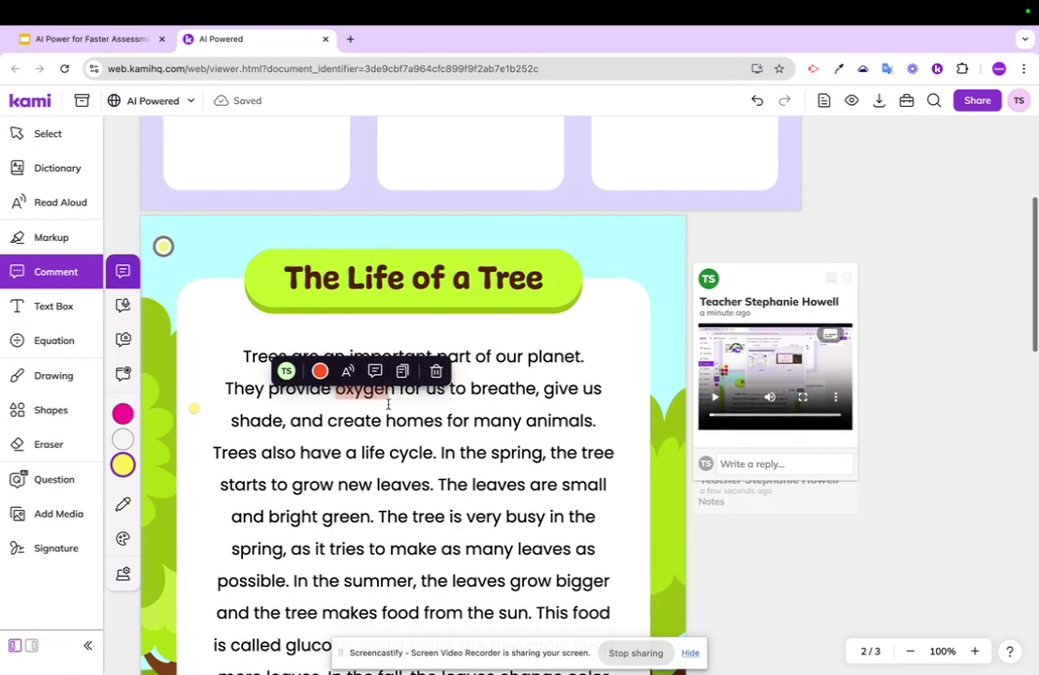
{"action": "scroll", "coordinate": [385, 400], "scroll_direction": "down", "scroll_amount": 4}
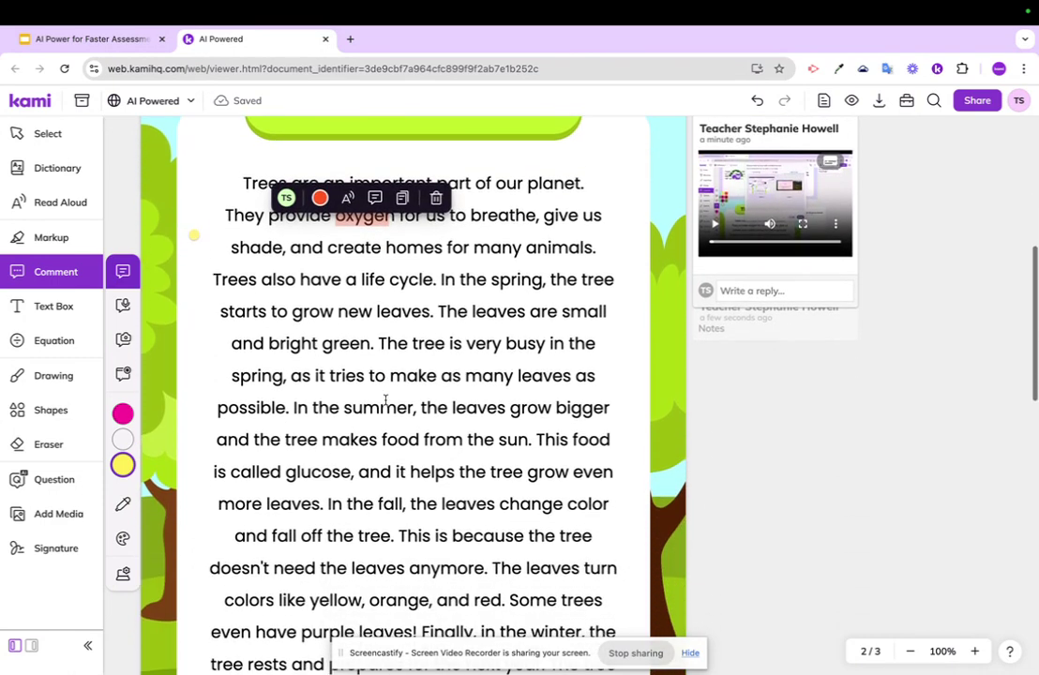
Step: Search Google Images for 'tree' and insert the chosen tree picture
{"action": "left_click", "coordinate": [66, 520]}
{"action": "left_click", "coordinate": [124, 512]}
{"action": "left_click", "coordinate": [397, 385]}
{"action": "type", "text": "tree"}
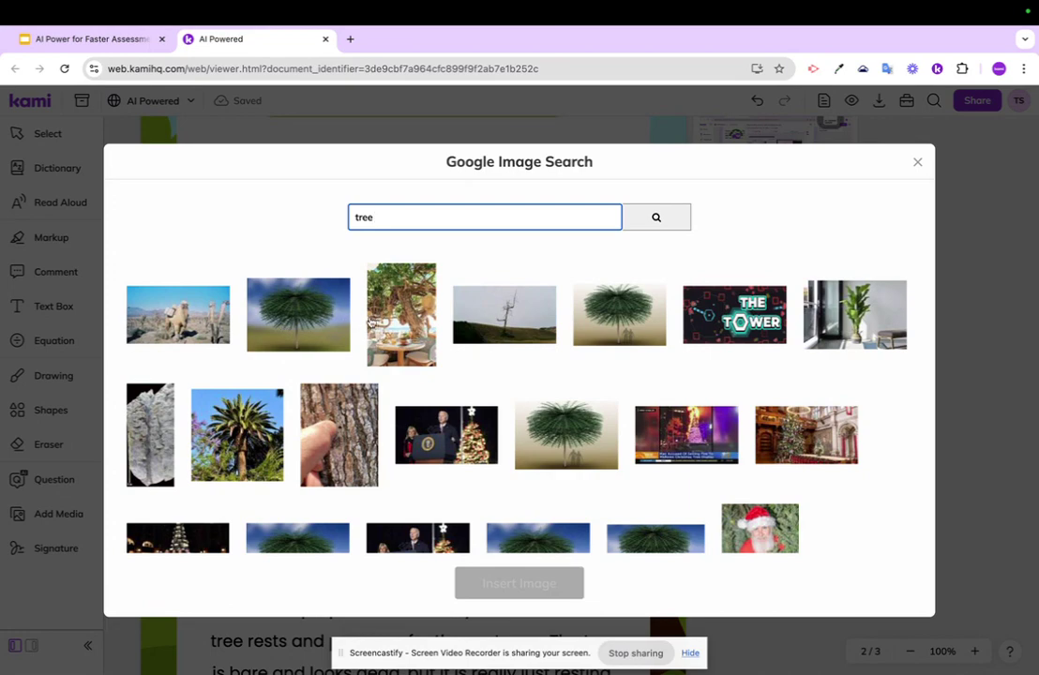
{"action": "scroll", "coordinate": [450, 338], "scroll_direction": "down", "scroll_amount": 3}
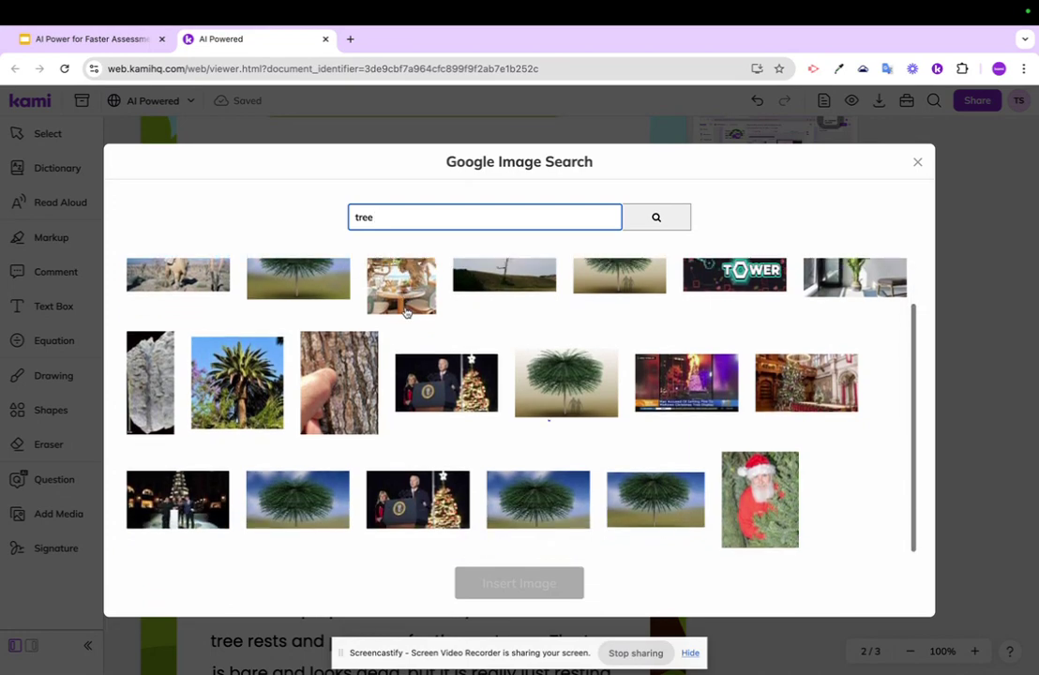
{"action": "left_click", "coordinate": [525, 356]}
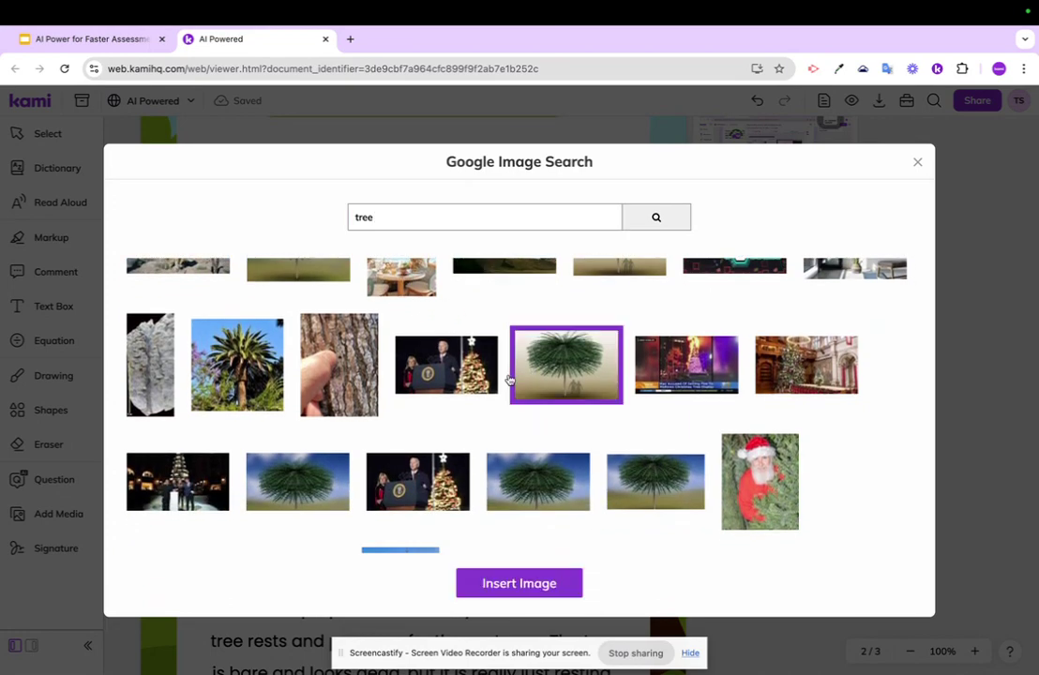
{"action": "left_click", "coordinate": [512, 583]}
Step: Shrink the tree picture into the page's top-right corner beside the title
{"action": "left_click_drag", "start_coordinate": [410, 220], "coordinate": [631, 140]}
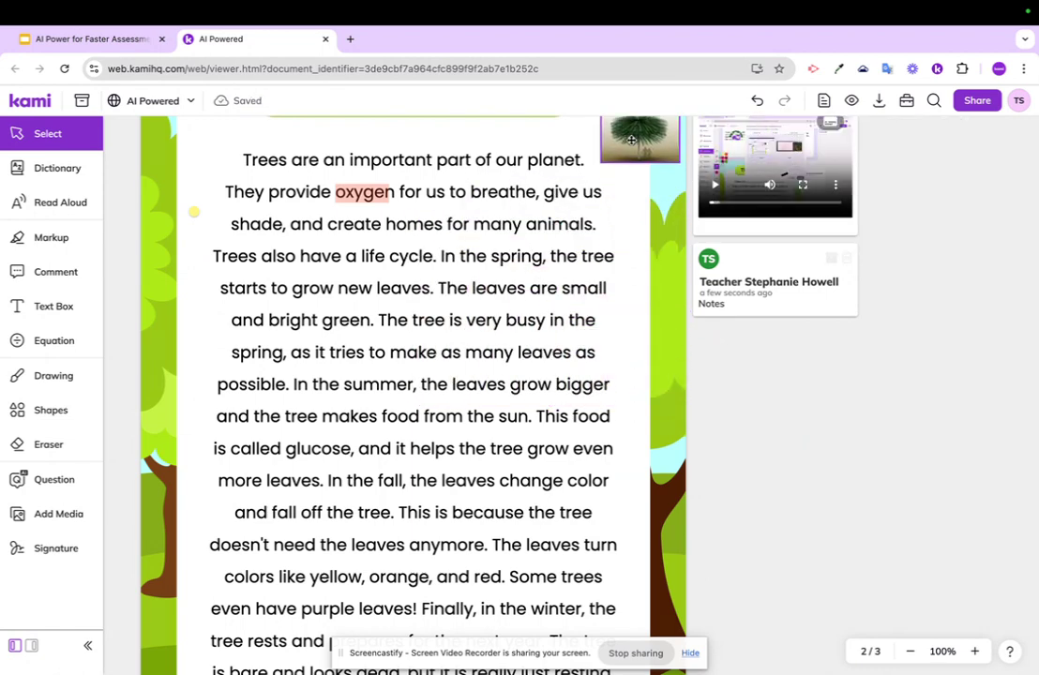
{"action": "scroll", "coordinate": [632, 140], "scroll_direction": "up", "scroll_amount": 5}
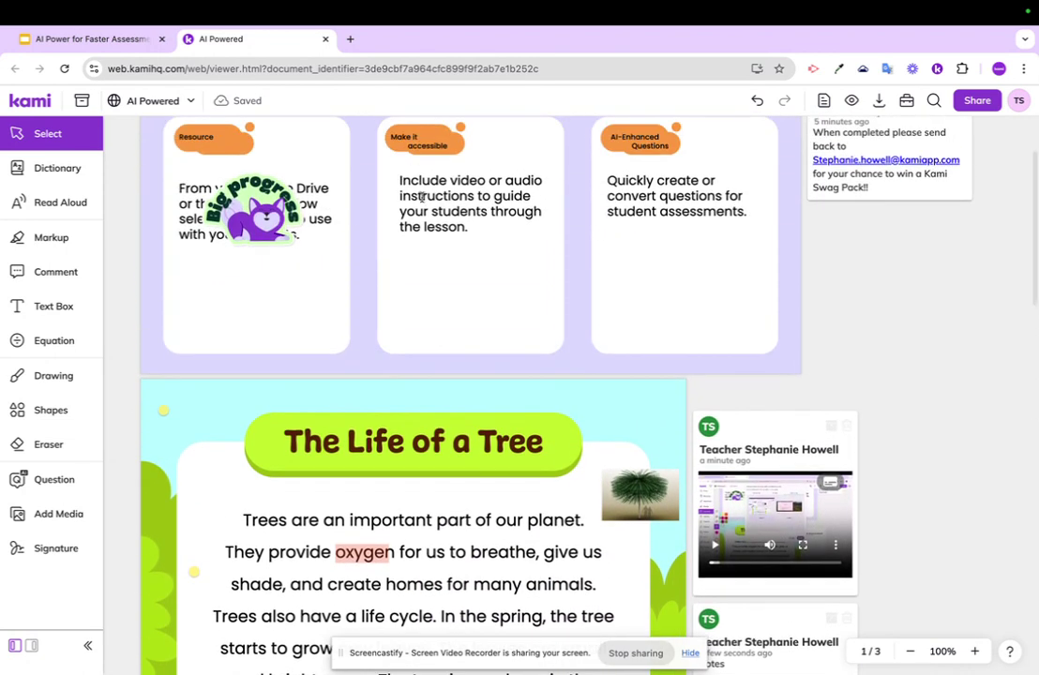
{"action": "scroll", "coordinate": [362, 399], "scroll_direction": "down", "scroll_amount": 2}
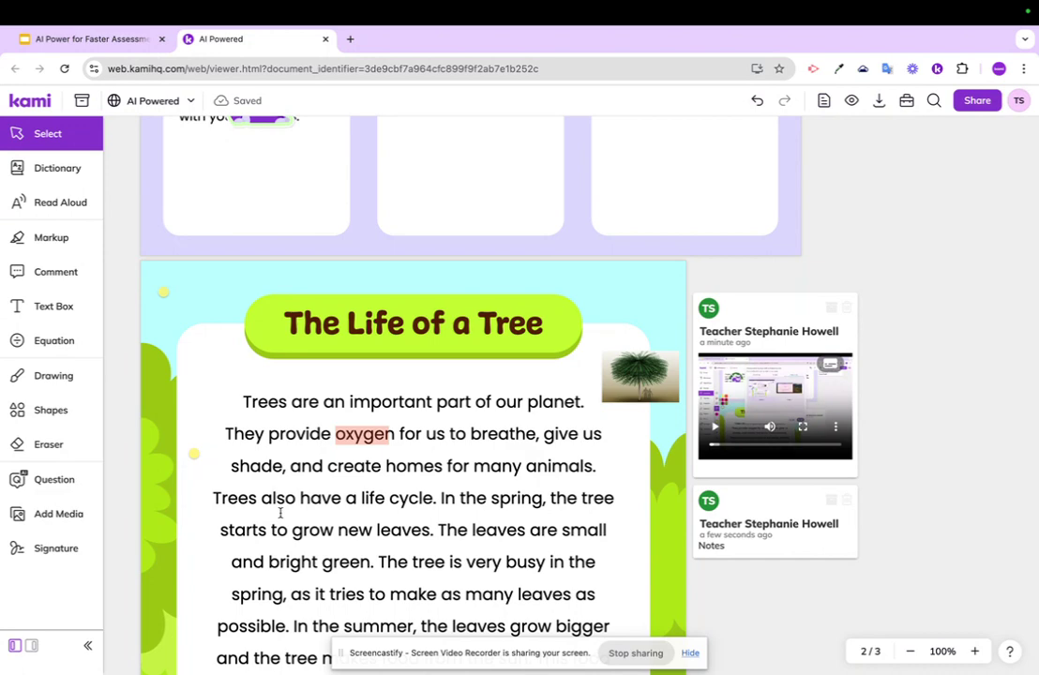
{"action": "scroll", "coordinate": [279, 513], "scroll_direction": "up", "scroll_amount": 2}
{"action": "scroll", "coordinate": [280, 513], "scroll_direction": "up", "scroll_amount": 2}
Step: Drop a Big progress sticker from the Stickers collection onto the Make it accessible card
{"action": "left_click", "coordinate": [34, 517]}
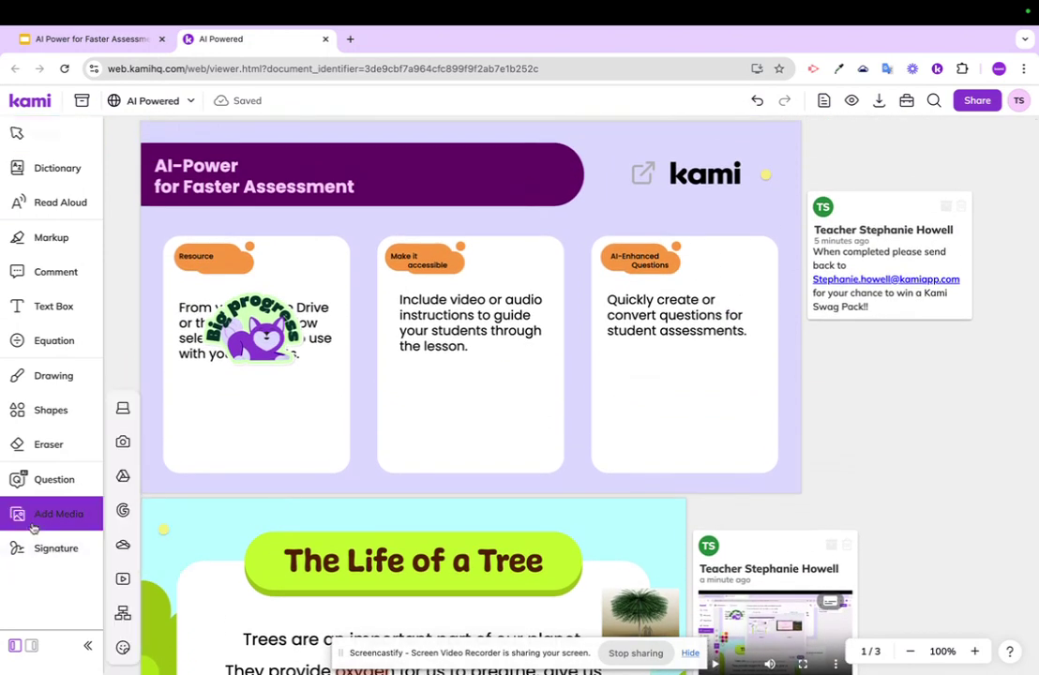
{"action": "left_click", "coordinate": [123, 647]}
{"action": "left_click", "coordinate": [222, 458]}
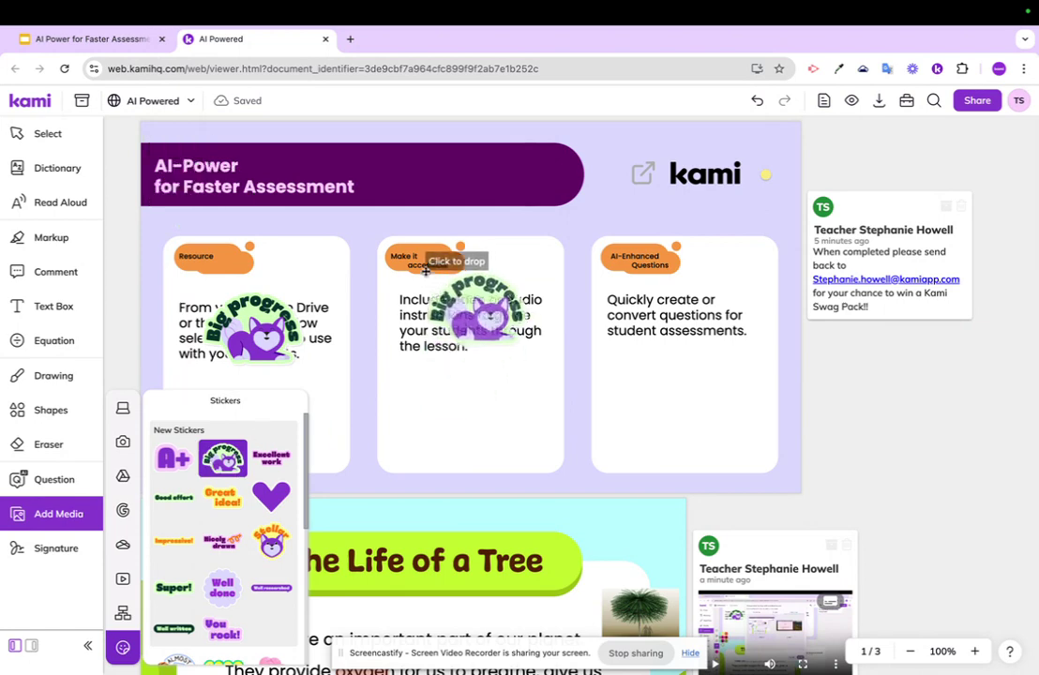
{"action": "left_click", "coordinate": [469, 309]}
{"action": "scroll", "coordinate": [394, 455], "scroll_direction": "down", "scroll_amount": 1}
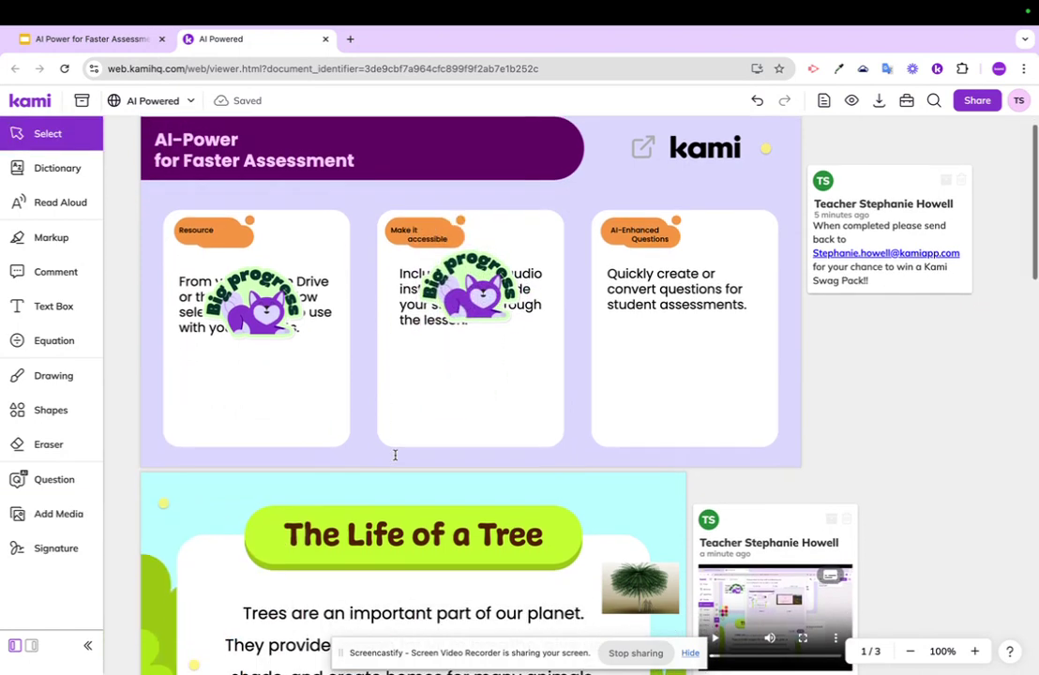
{"action": "scroll", "coordinate": [397, 456], "scroll_direction": "down", "scroll_amount": 15}
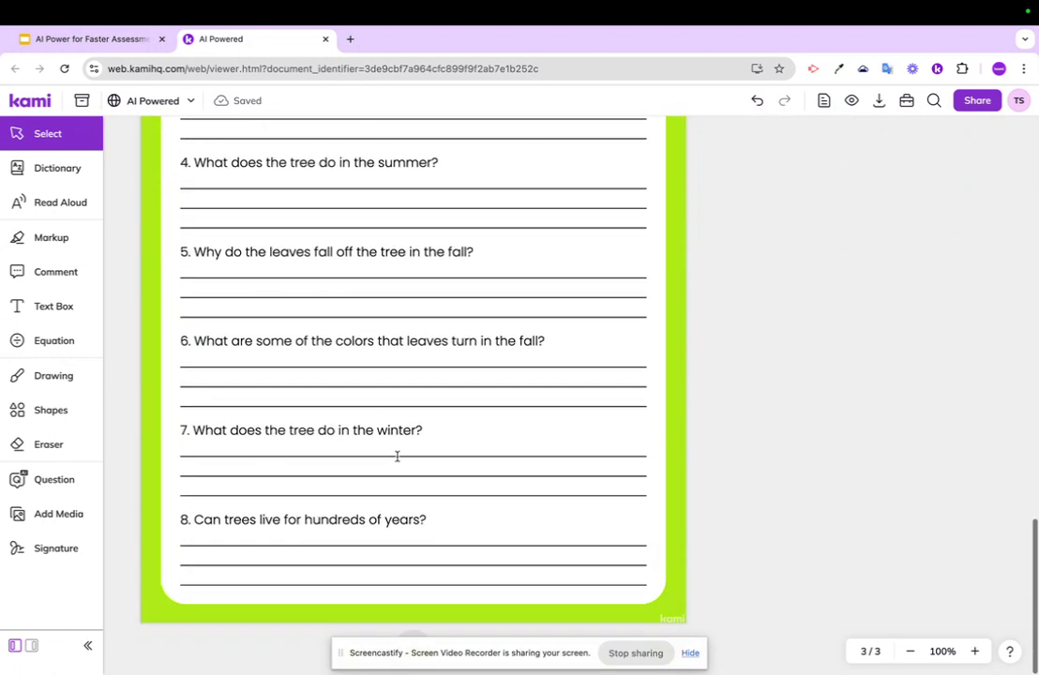
{"action": "scroll", "coordinate": [397, 457], "scroll_direction": "up", "scroll_amount": 6}
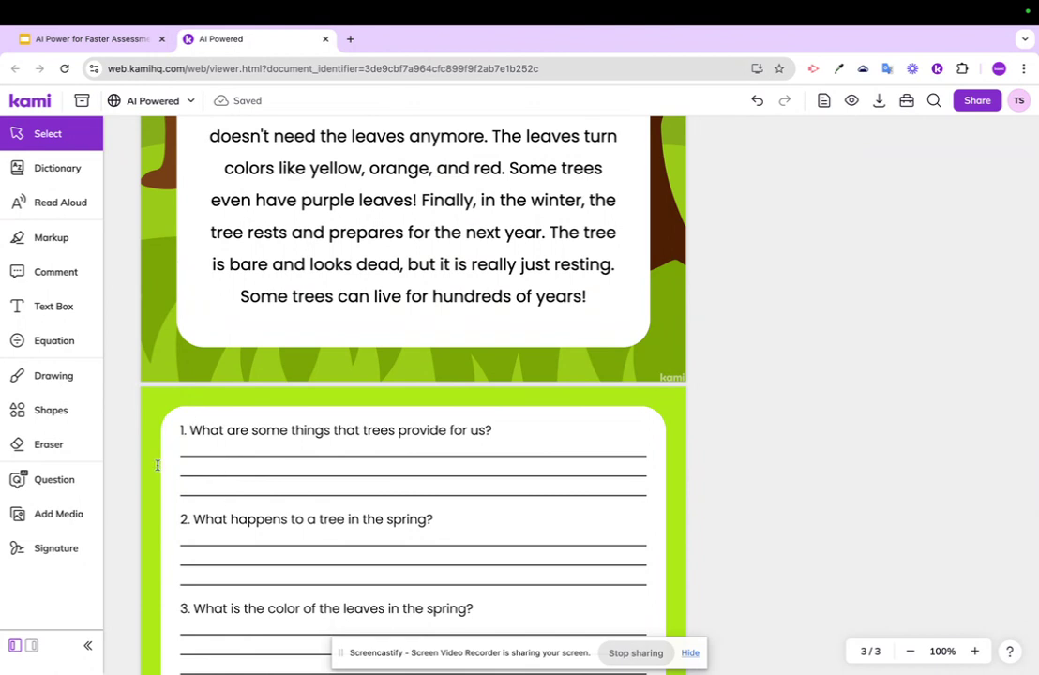
Step: Open the Questions panel from the left sidebar to show Convert, Generate and Create from scratch
{"action": "left_click", "coordinate": [21, 482]}
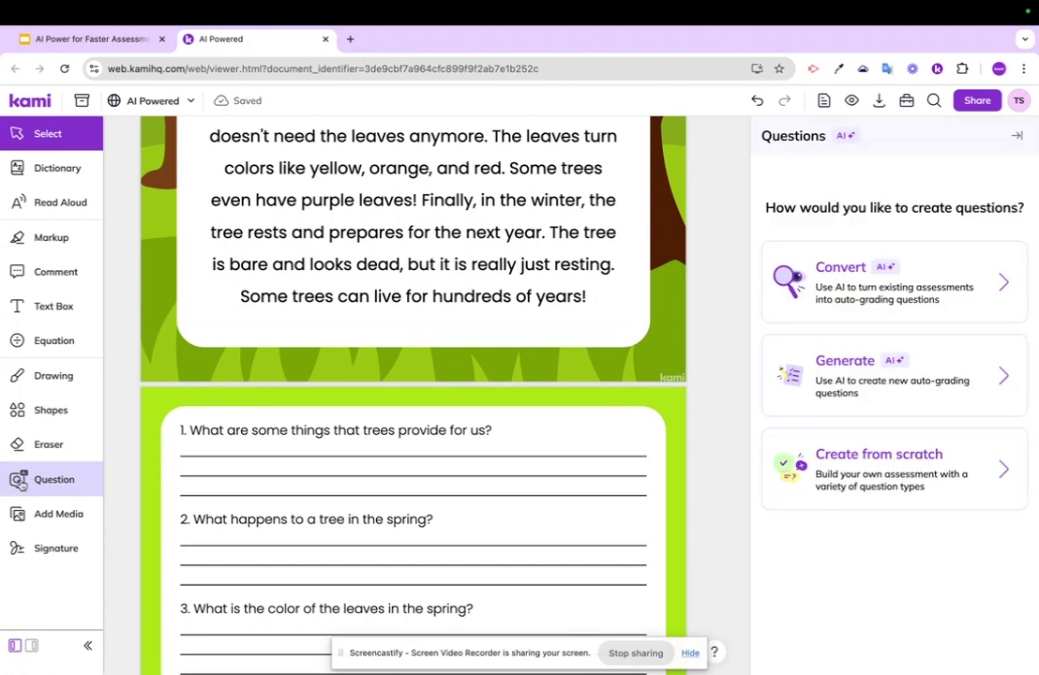